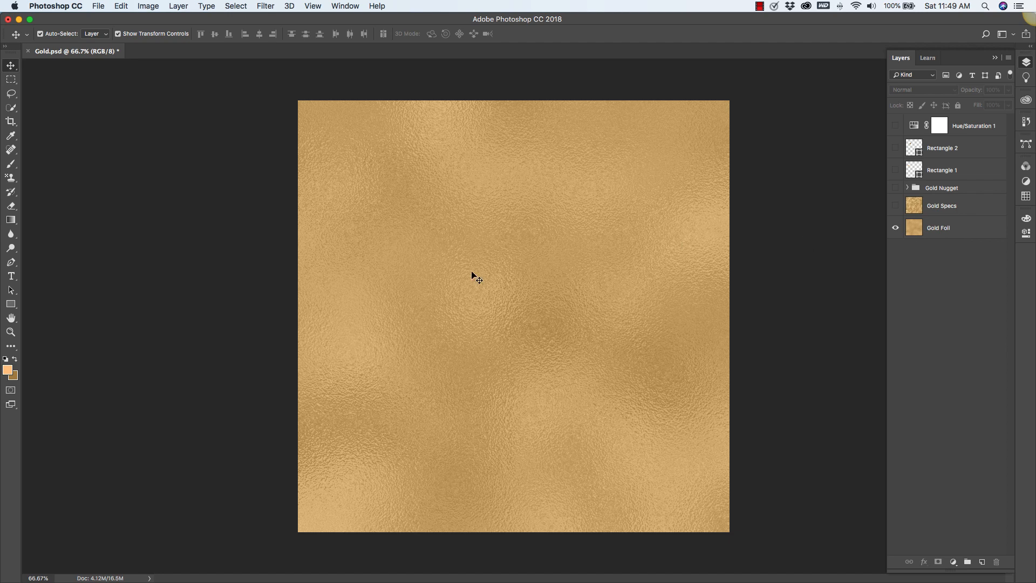
# Show the Gold Specs and Gold Nugget layers to preview the finished gold textures.
pyautogui.click(896, 205)
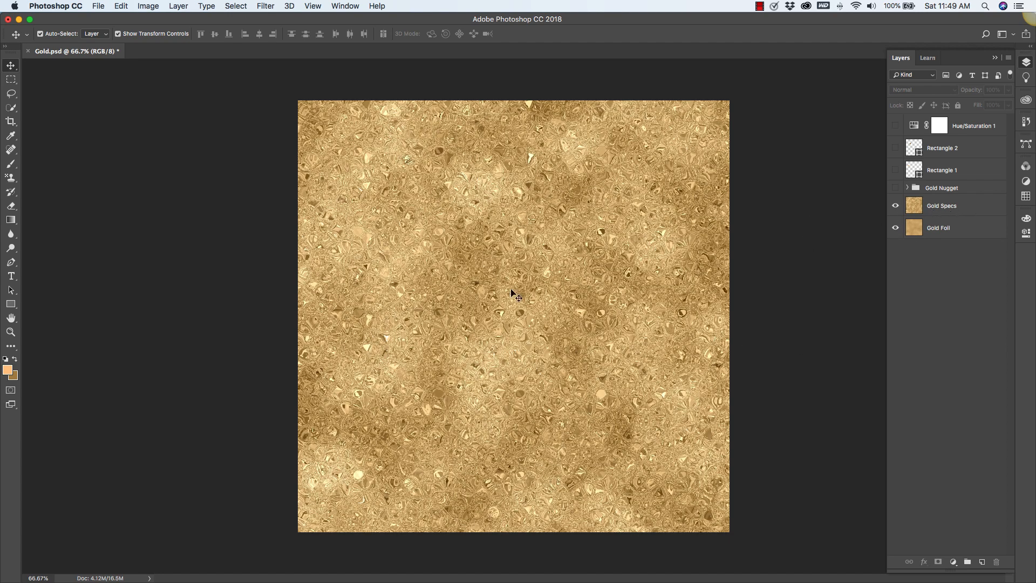
pyautogui.click(895, 189)
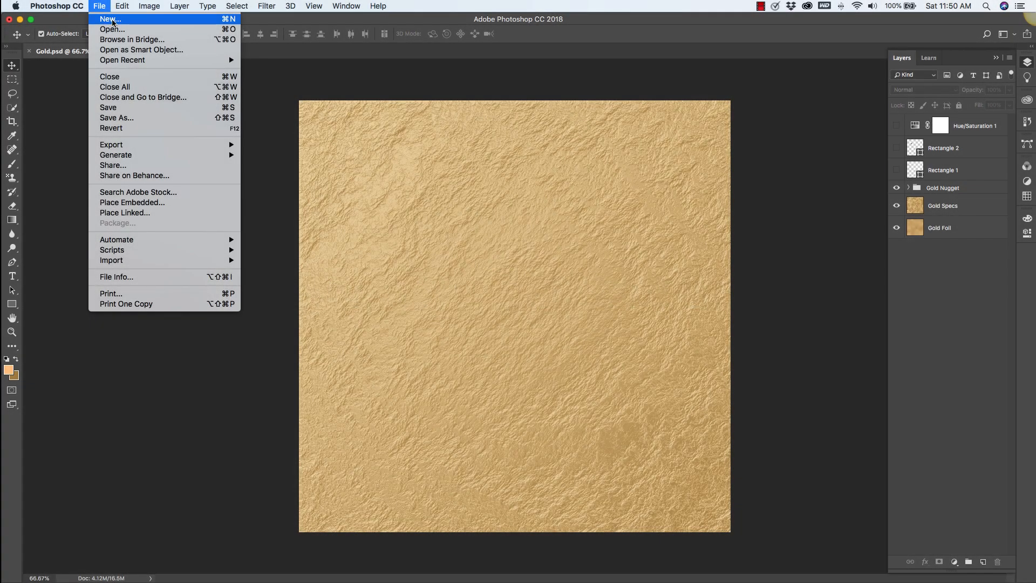
# Create a new 1200 x 1200 pixel document at 72 pixels/inch in RGB Color.
pyautogui.click(113, 21)
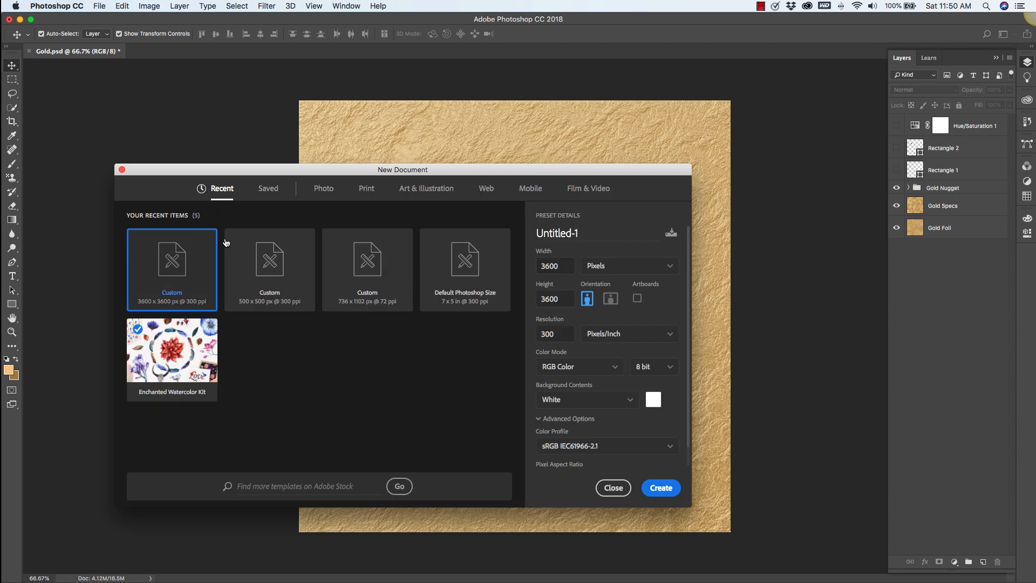
pyautogui.doubleClick(568, 266)
pyautogui.write('1200')
pyautogui.moveTo(565, 299); pyautogui.dragTo(537, 293)
pyautogui.write('1200')
pyautogui.moveTo(569, 334); pyautogui.dragTo(524, 335)
pyautogui.write('72')
pyautogui.click(616, 369)
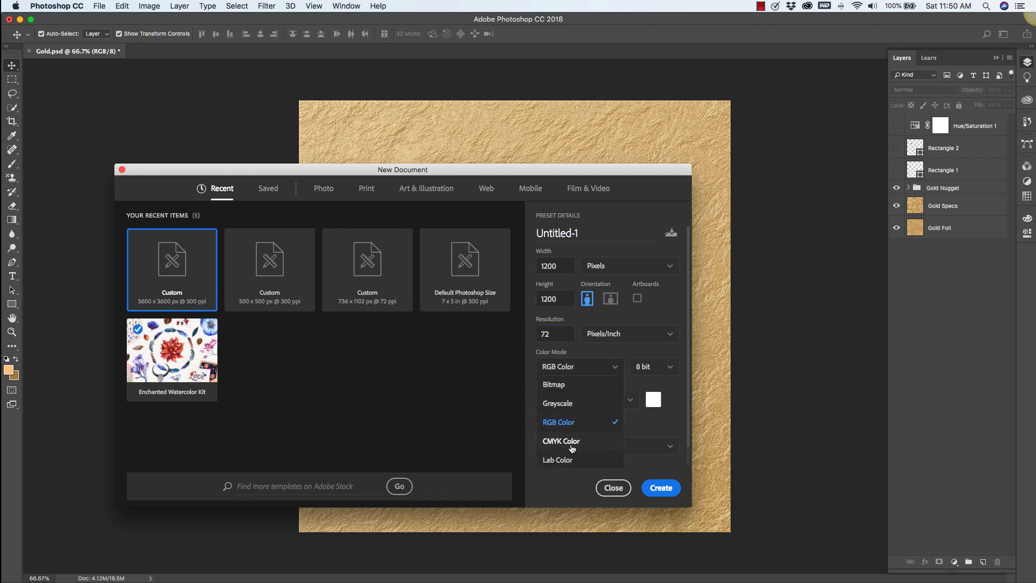
pyautogui.click(621, 371)
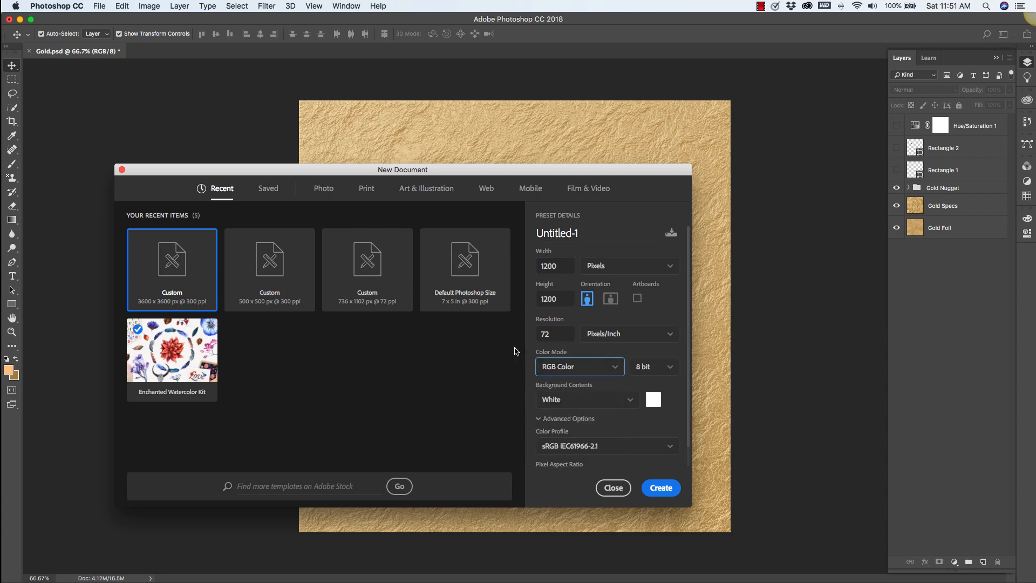
pyautogui.click(660, 488)
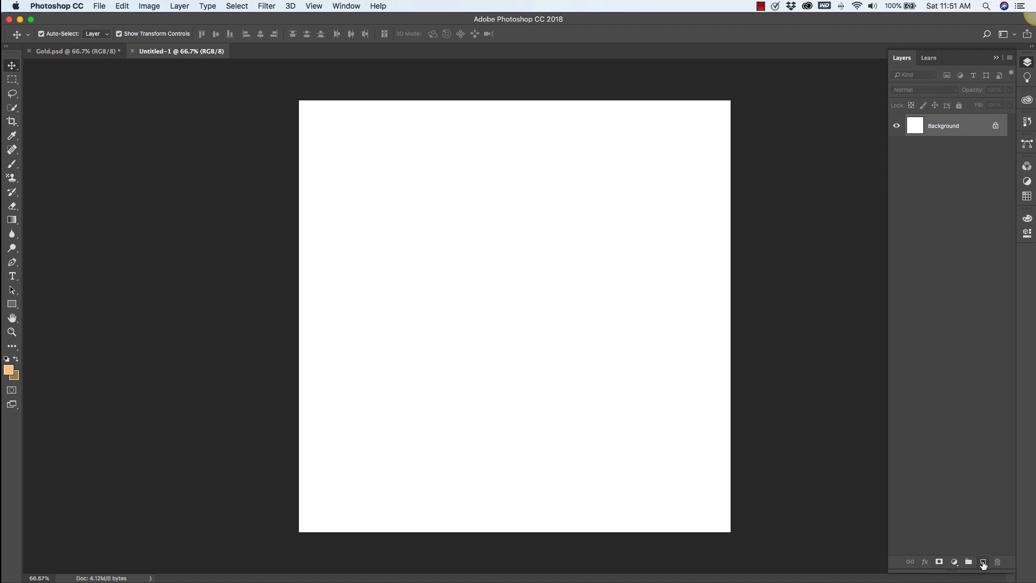
# Add a new empty layer and hide the Background layer.
pyautogui.click(983, 563)
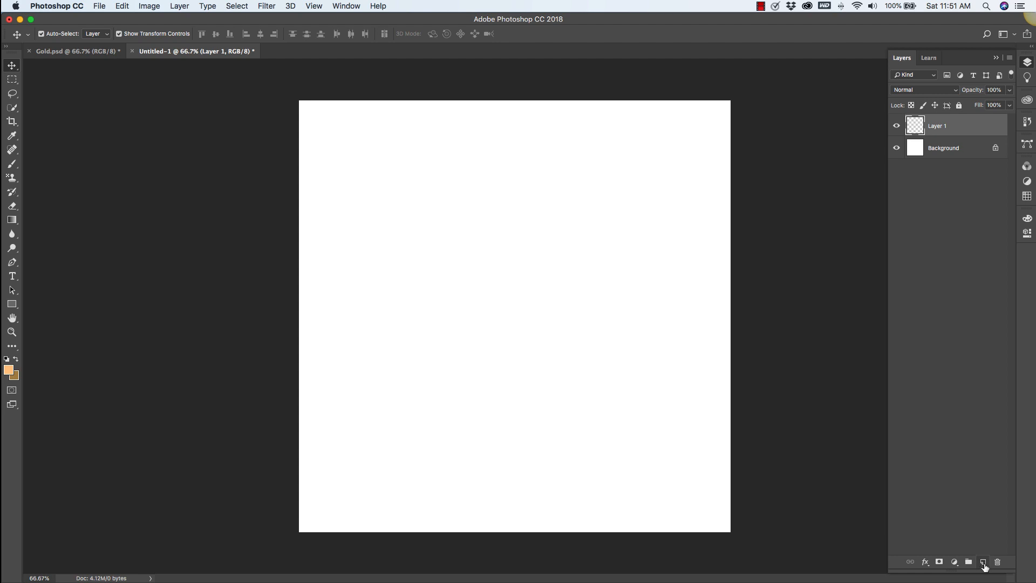
pyautogui.click(896, 149)
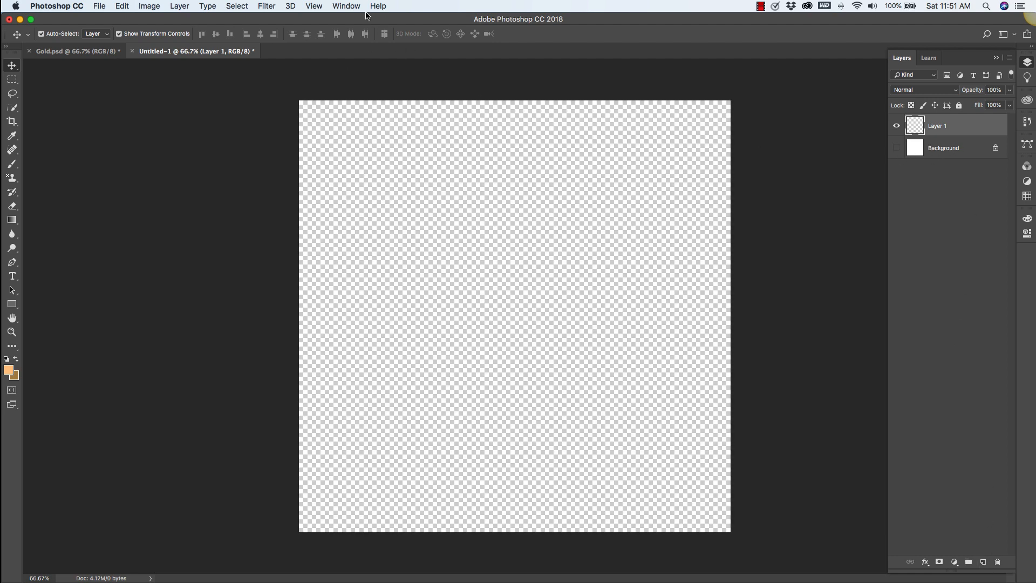
pyautogui.click(179, 6)
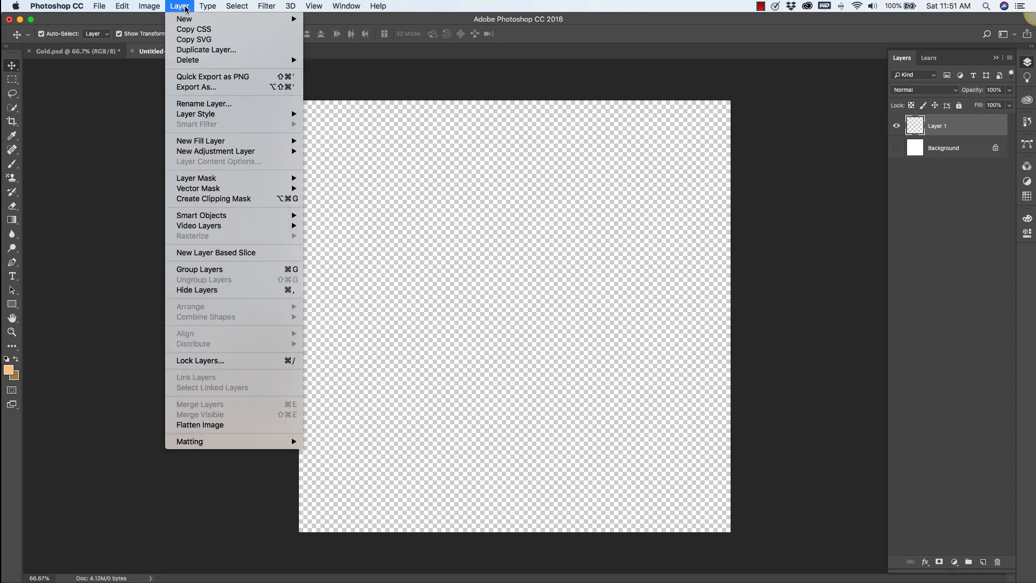
pyautogui.moveTo(191, 21)
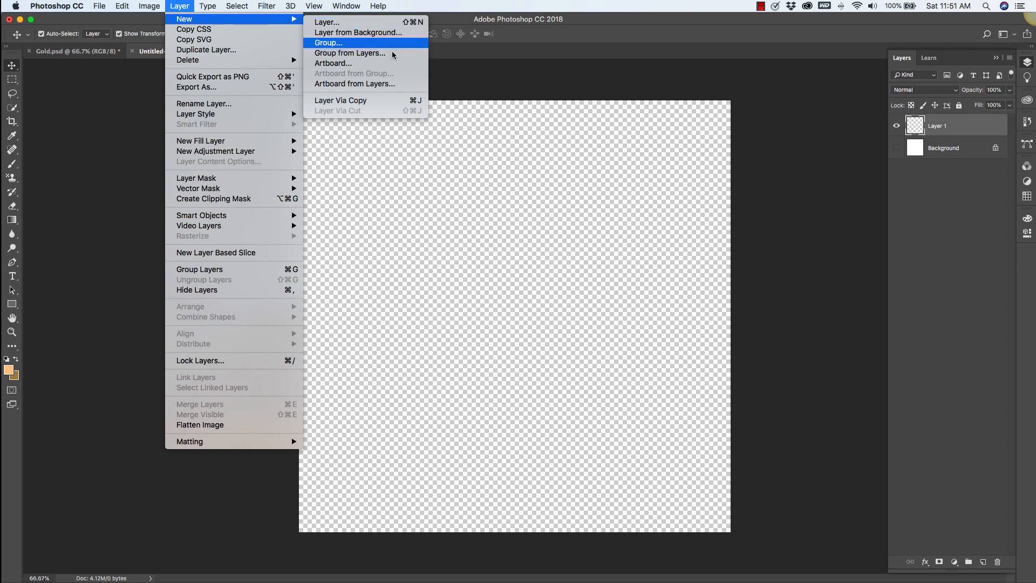
pyautogui.click(460, 286)
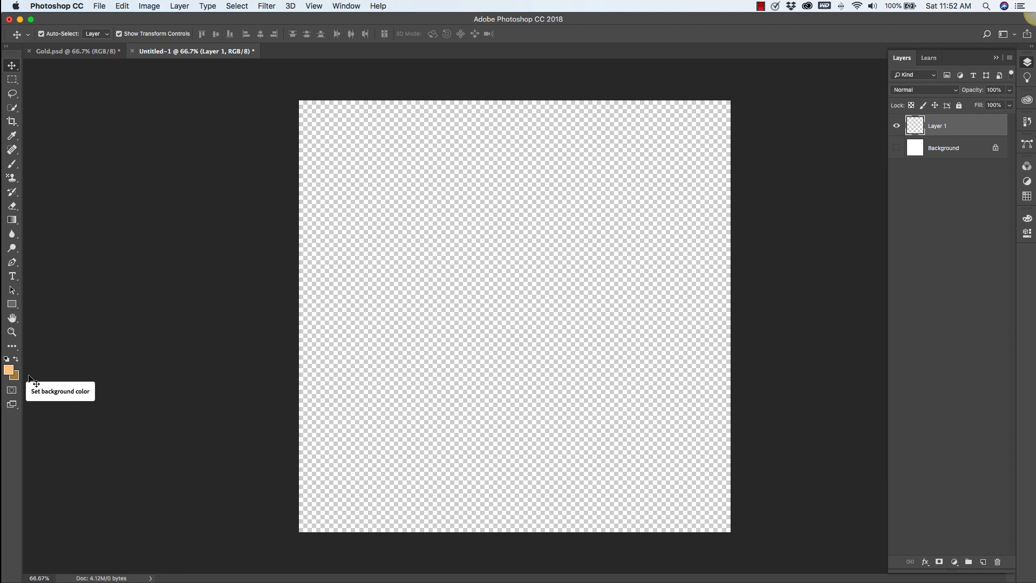
# Open the foreground and background colour pickers to check the two gold colours.
pyautogui.click(8, 370)
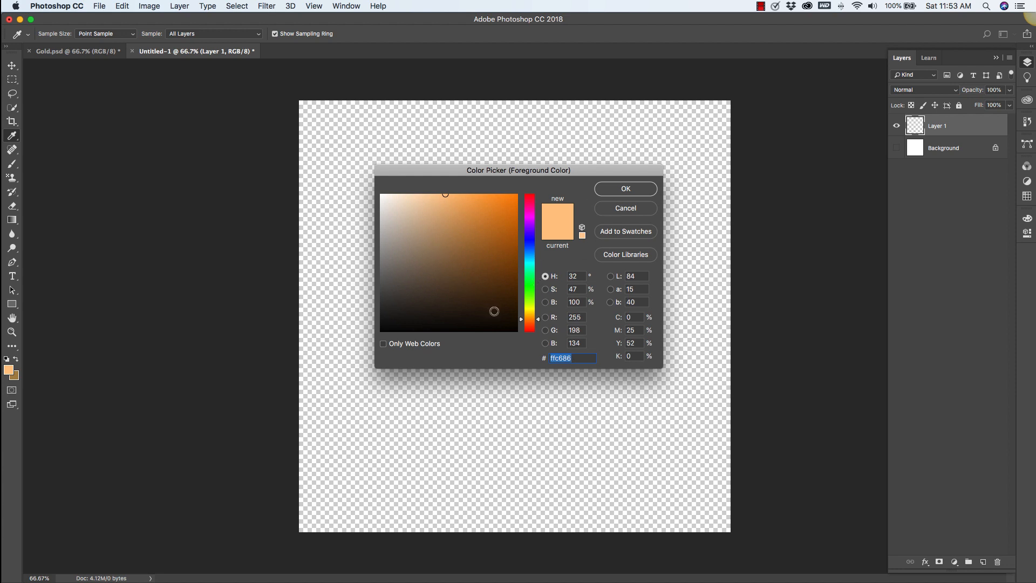
pyautogui.click(626, 210)
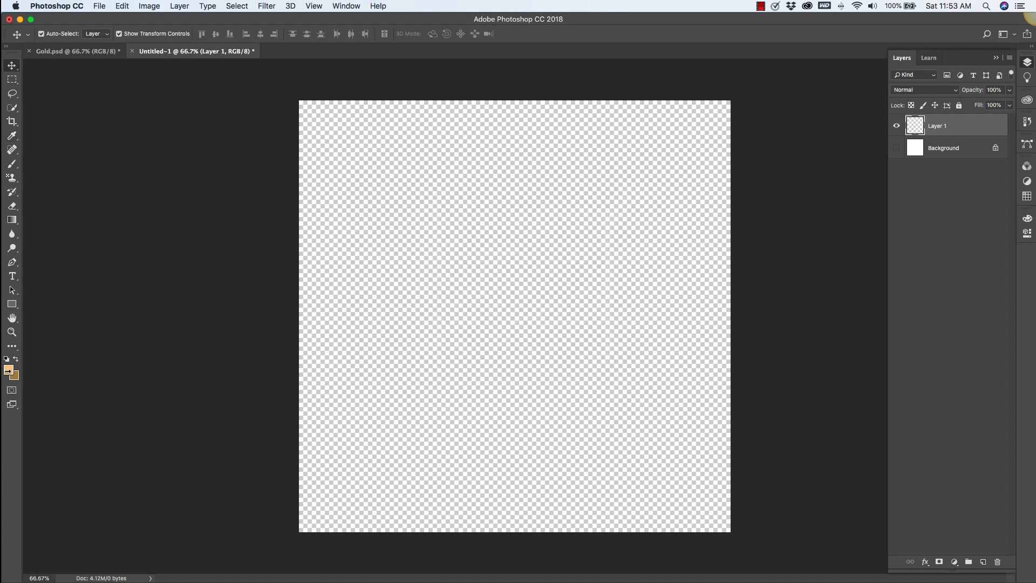
pyautogui.click(15, 377)
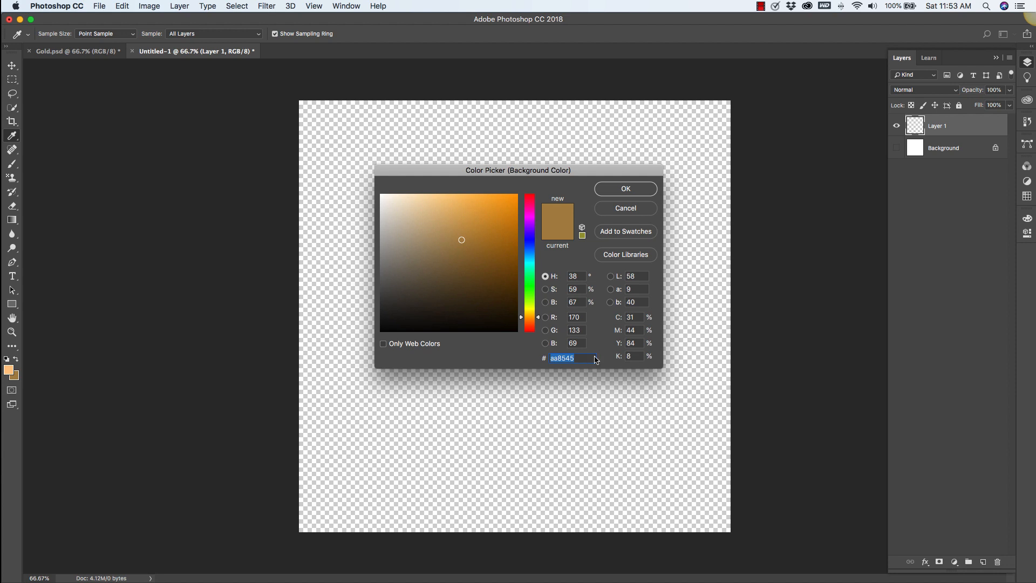
pyautogui.click(624, 193)
pyautogui.press('v')
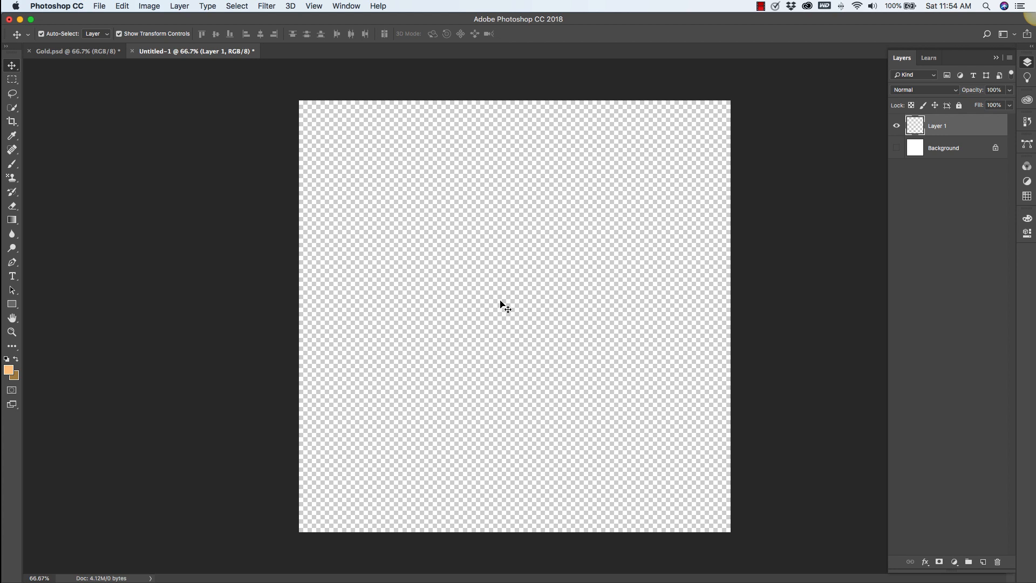
# Render Clouds on Layer 1 from the foreground and background colours.
pyautogui.click(264, 7)
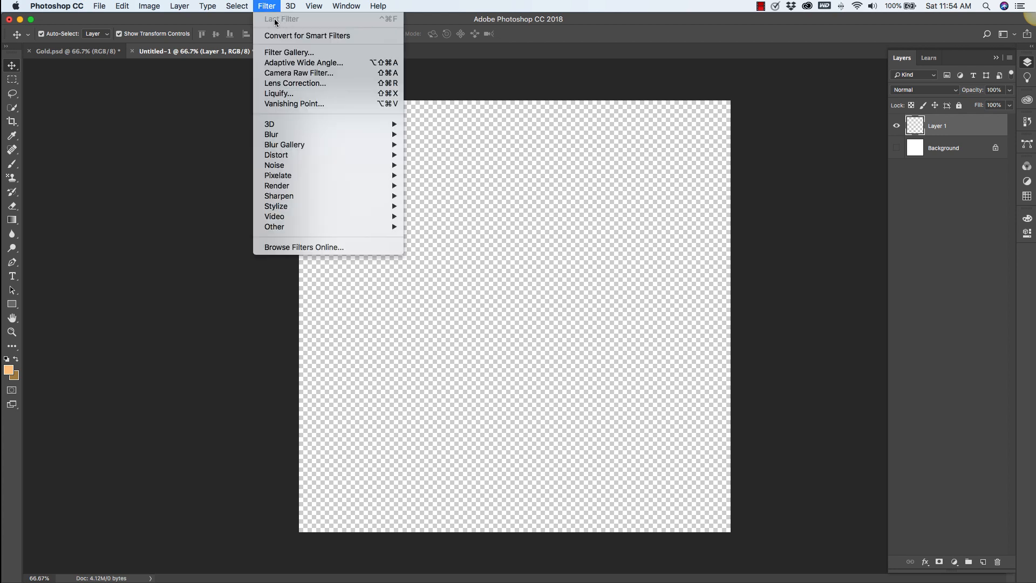
pyautogui.moveTo(283, 188)
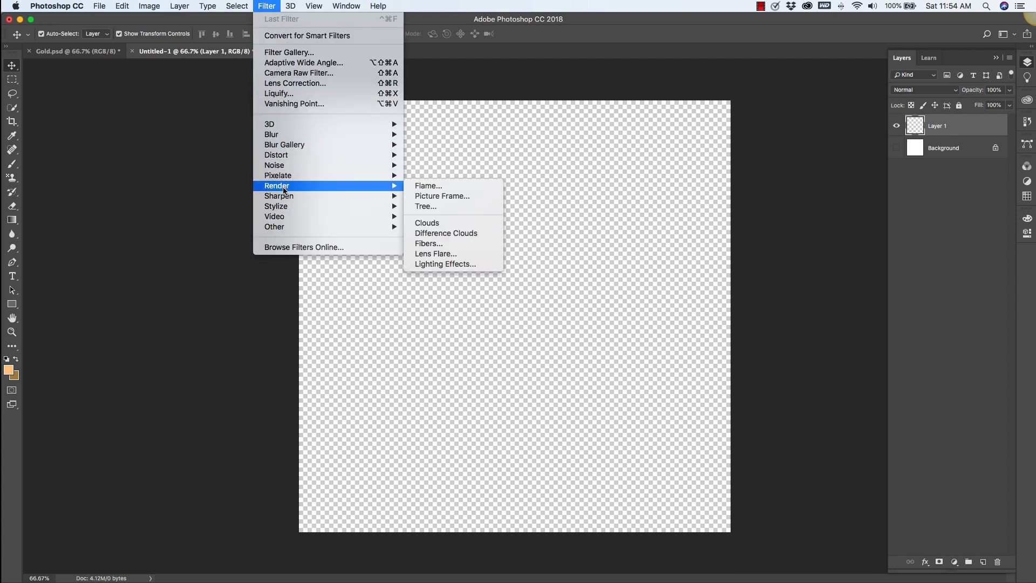
pyautogui.click(434, 223)
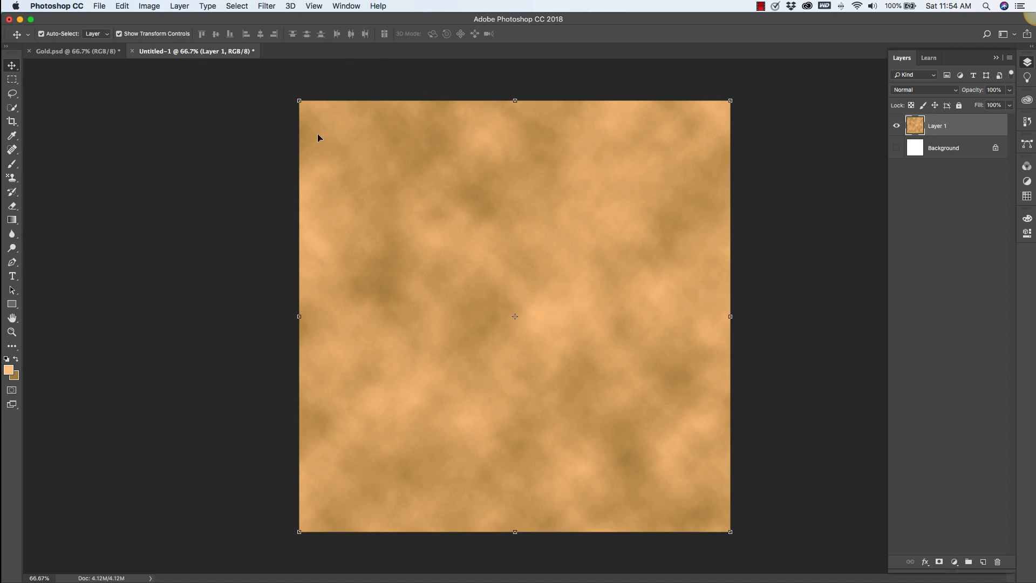
# Apply the Bas Relief sketch filter from the Filter Gallery, adjusting its Detail and Smoothness sliders.
pyautogui.click(265, 7)
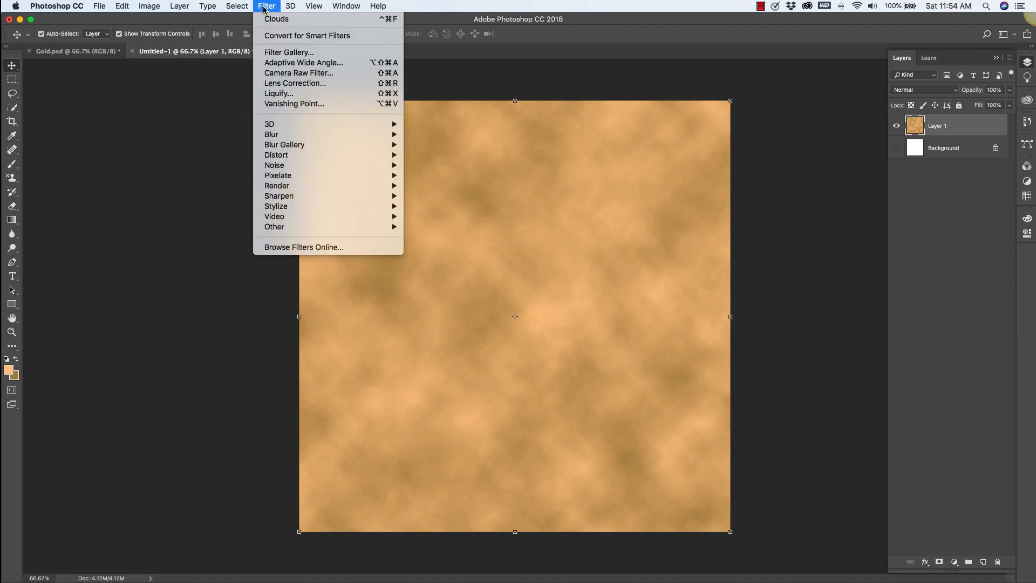
pyautogui.click(291, 53)
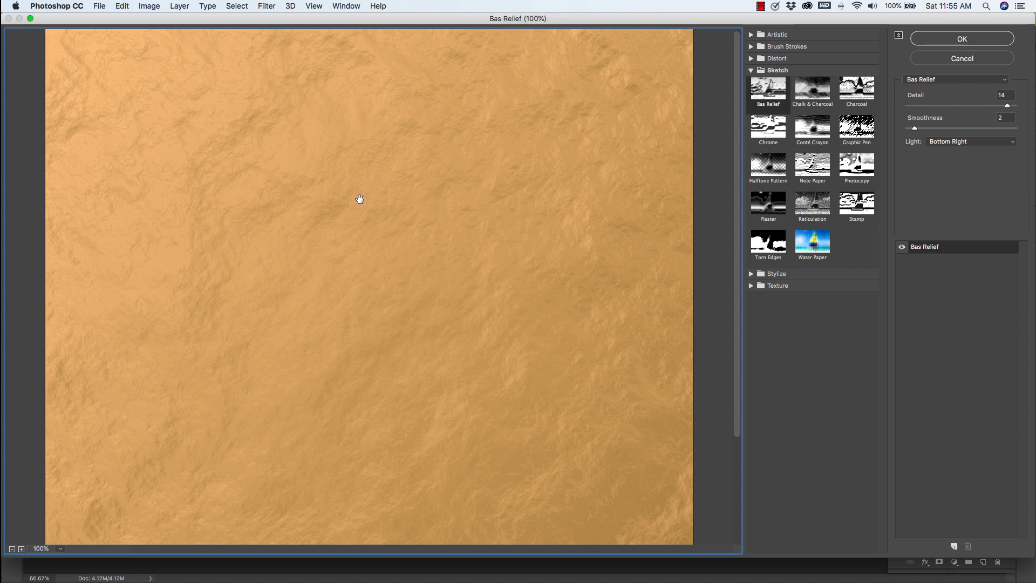
pyautogui.click(756, 71)
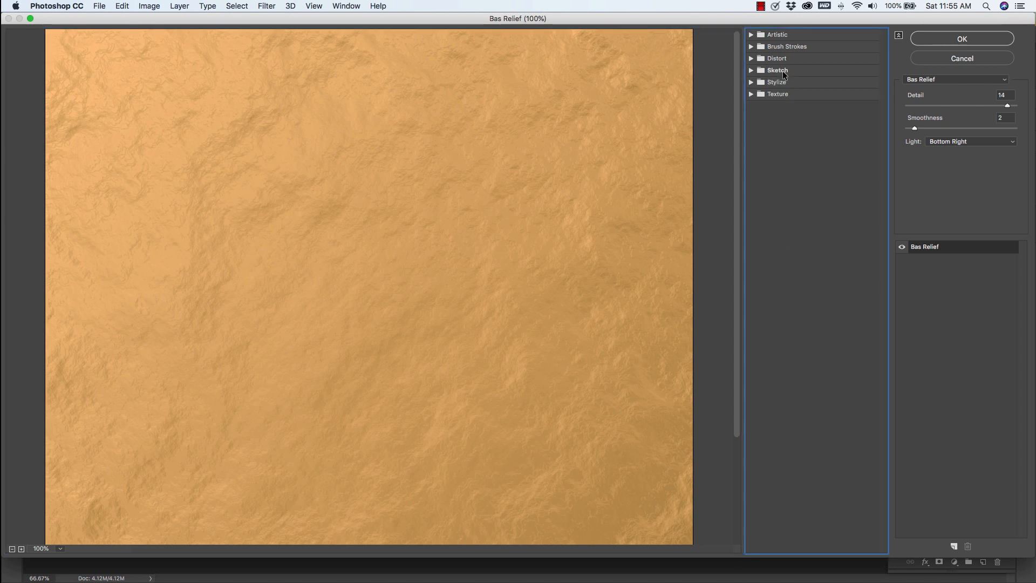
pyautogui.click(777, 71)
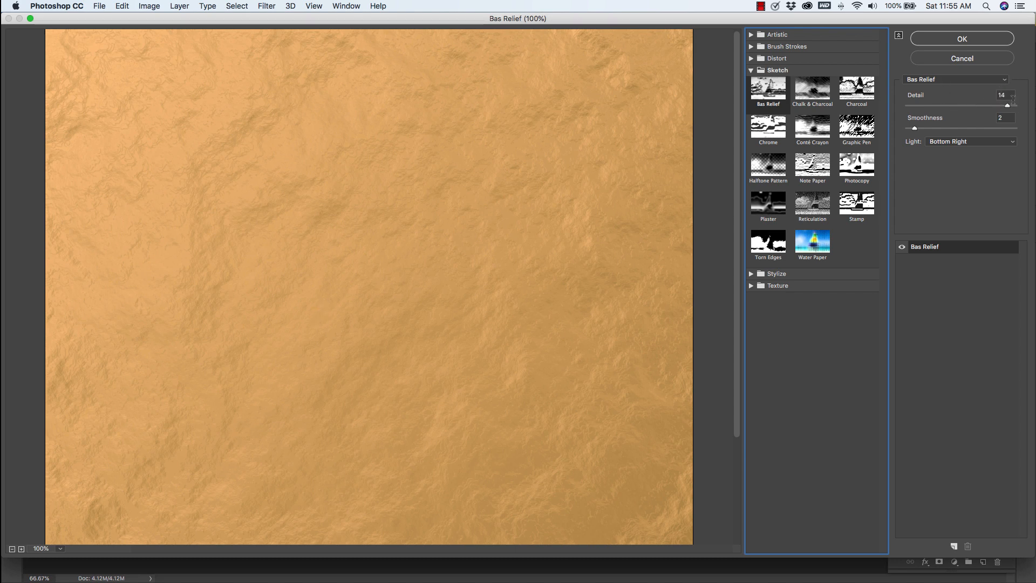
pyautogui.moveTo(1008, 105); pyautogui.dragTo(969, 109)
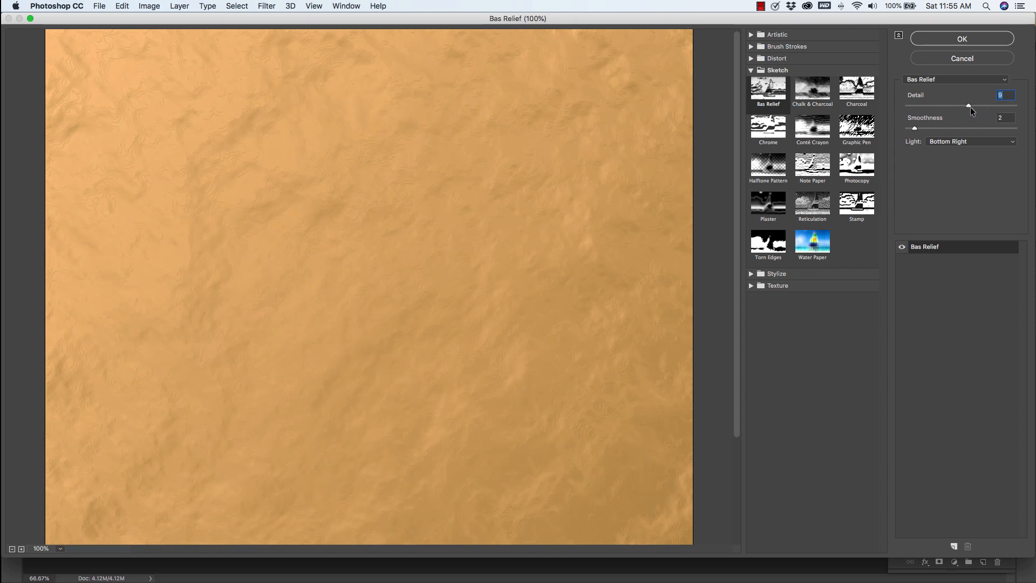
pyautogui.moveTo(999, 106); pyautogui.dragTo(1014, 106)
pyautogui.moveTo(914, 128); pyautogui.dragTo(907, 131)
pyautogui.moveTo(906, 130)
pyautogui.mouseDown()
pyautogui.moveTo(960, 129)
pyautogui.moveTo(911, 132)
pyautogui.mouseUp()
pyautogui.moveTo(1015, 107); pyautogui.dragTo(1010, 109)
pyautogui.click(933, 39)
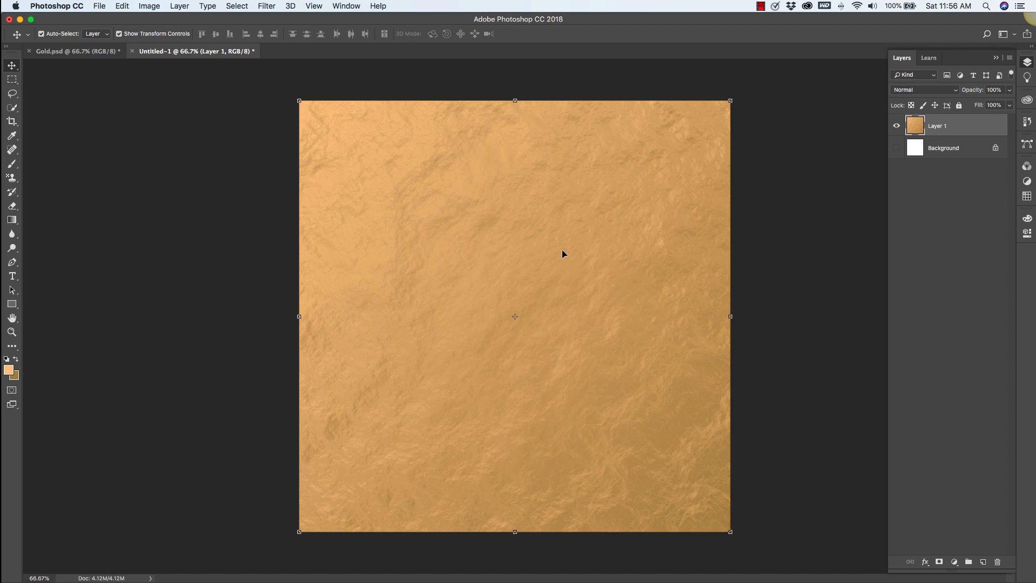
# Zoom in to inspect the embossed texture up close, then zoom back out to the whole canvas.
pyautogui.press('z')
pyautogui.click(515, 286)
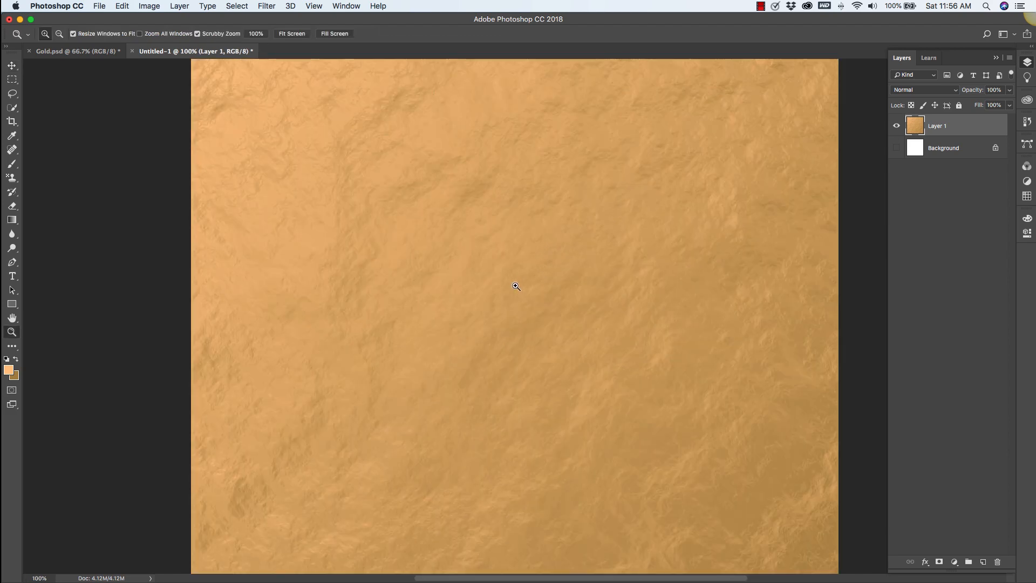
pyautogui.click(519, 247)
pyautogui.press('v')
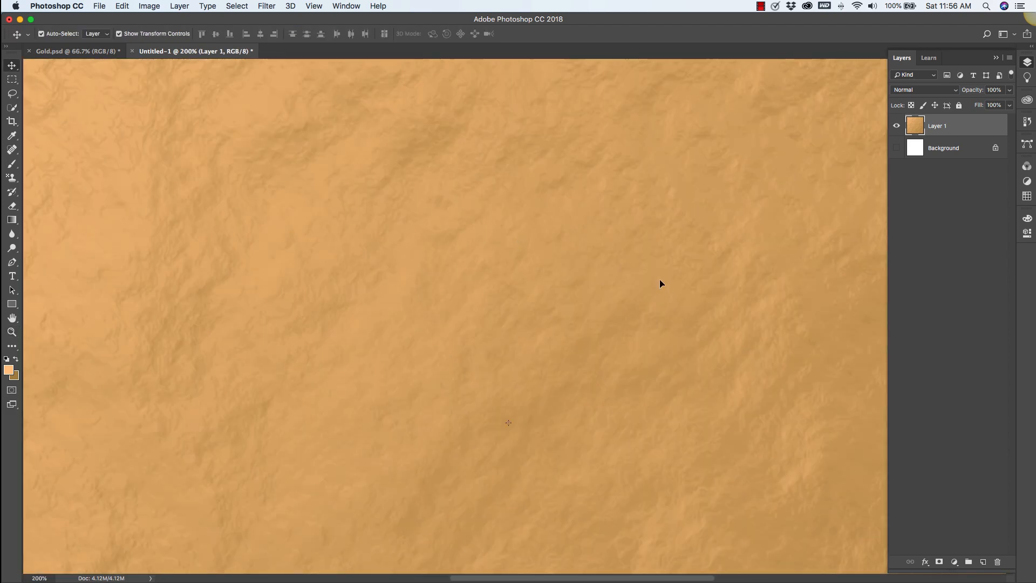
pyautogui.moveTo(654, 291); pyautogui.dragTo(476, 426)
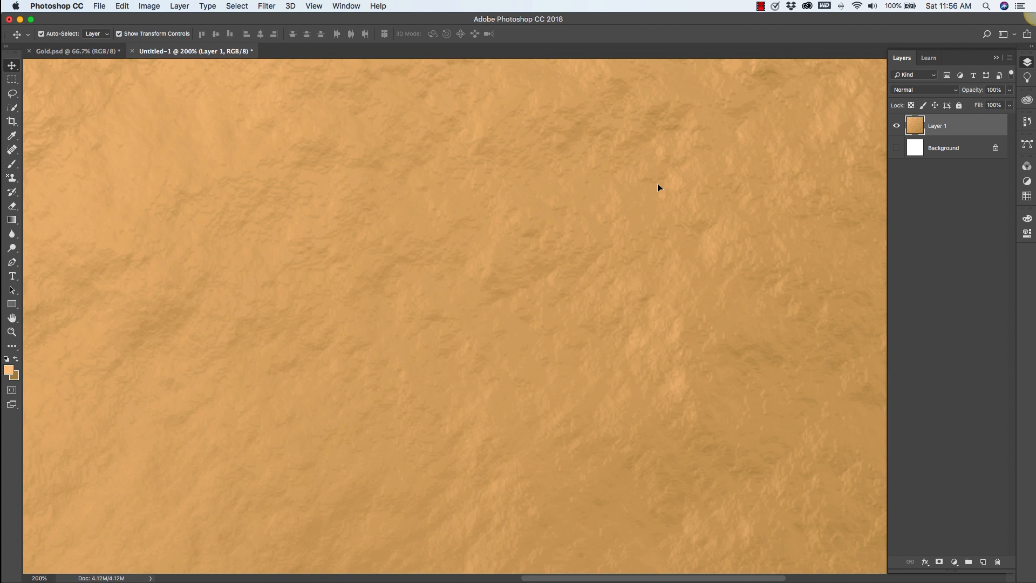
pyautogui.press('z')
pyautogui.keyDown('alt'); pyautogui.click(612, 213); pyautogui.keyUp('alt')
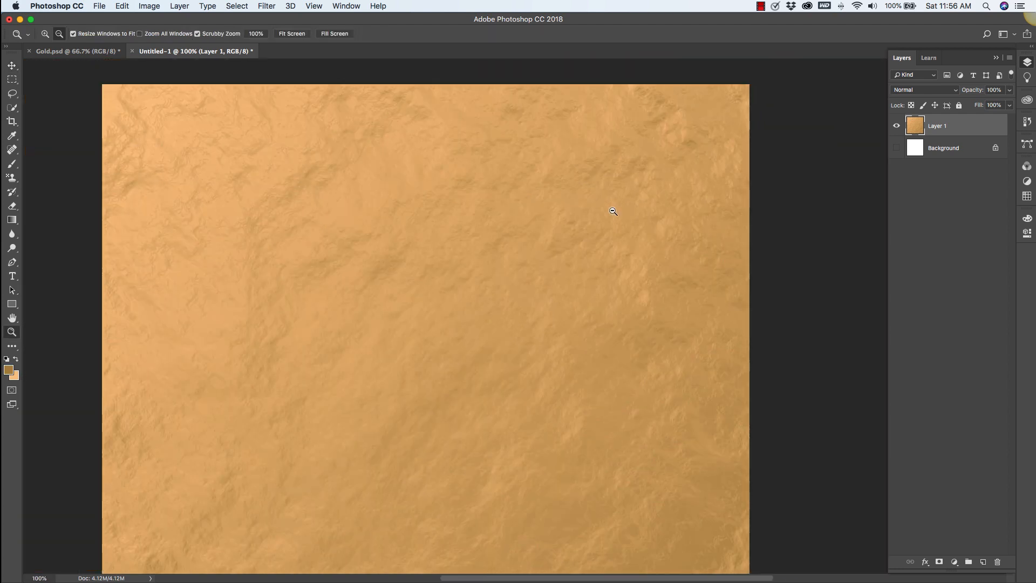
pyautogui.keyDown('alt'); pyautogui.click(613, 213); pyautogui.keyUp('alt')
pyautogui.moveTo(532, 351); pyautogui.dragTo(615, 216)
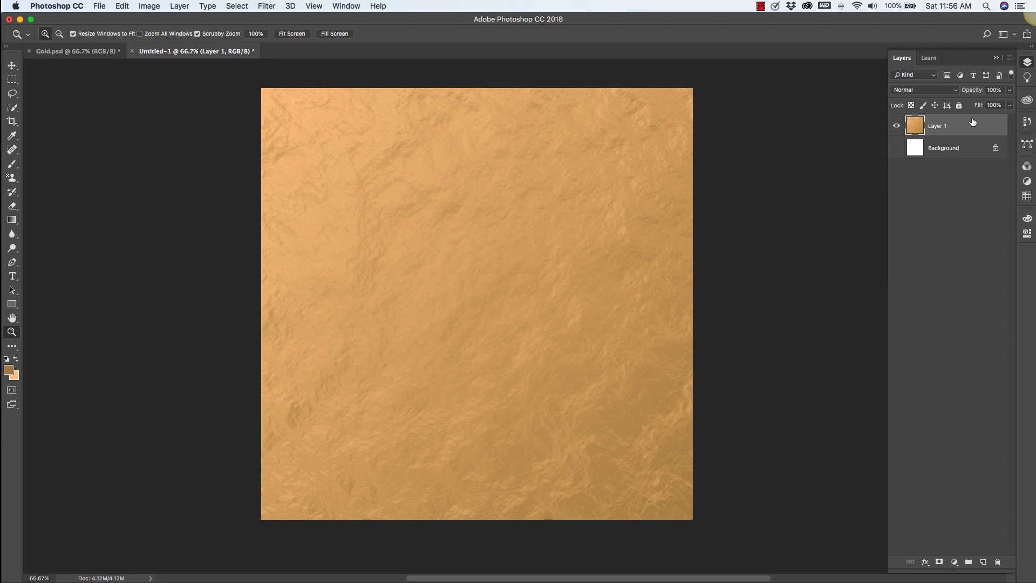
# Add a new layer above Layer 1 and hide Layer 1.
pyautogui.click(983, 562)
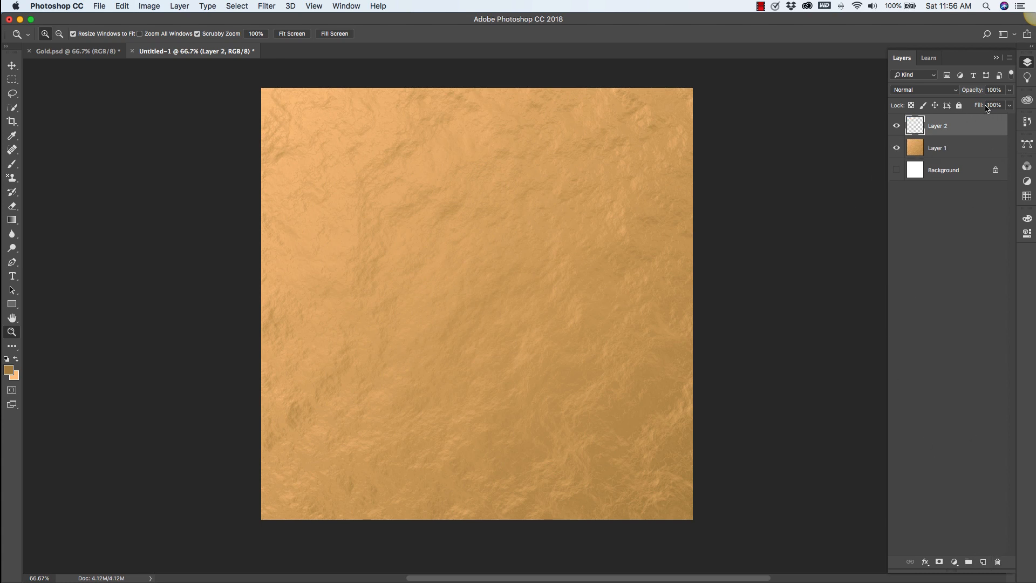
pyautogui.click(896, 148)
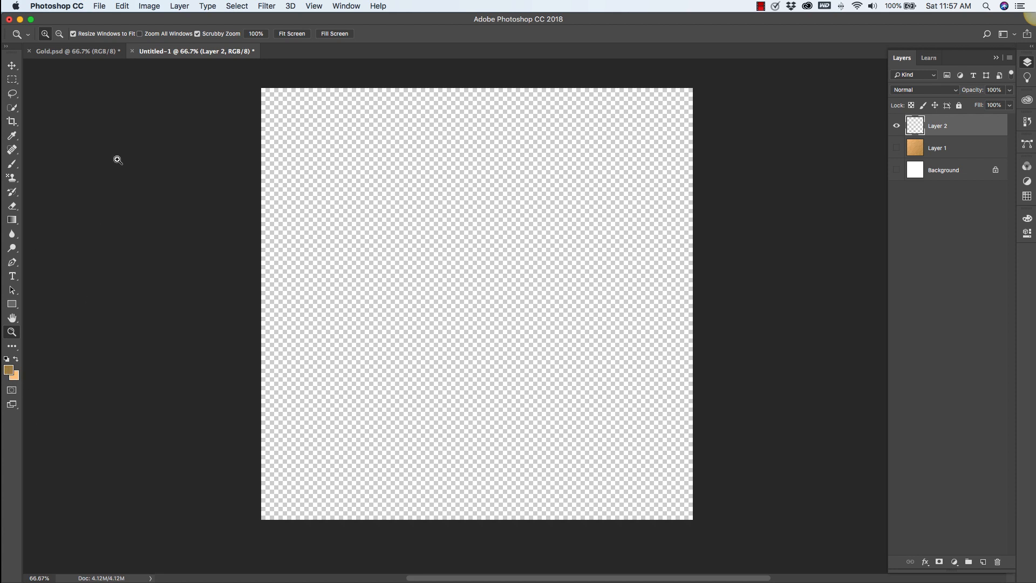
# Render Clouds on the new Layer 2.
pyautogui.click(273, 7)
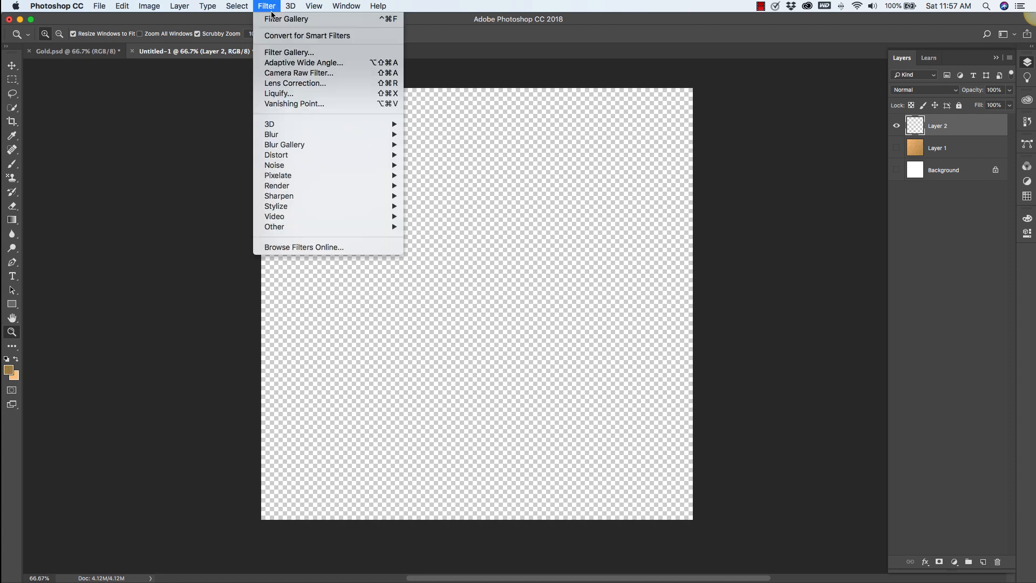
pyautogui.moveTo(288, 186)
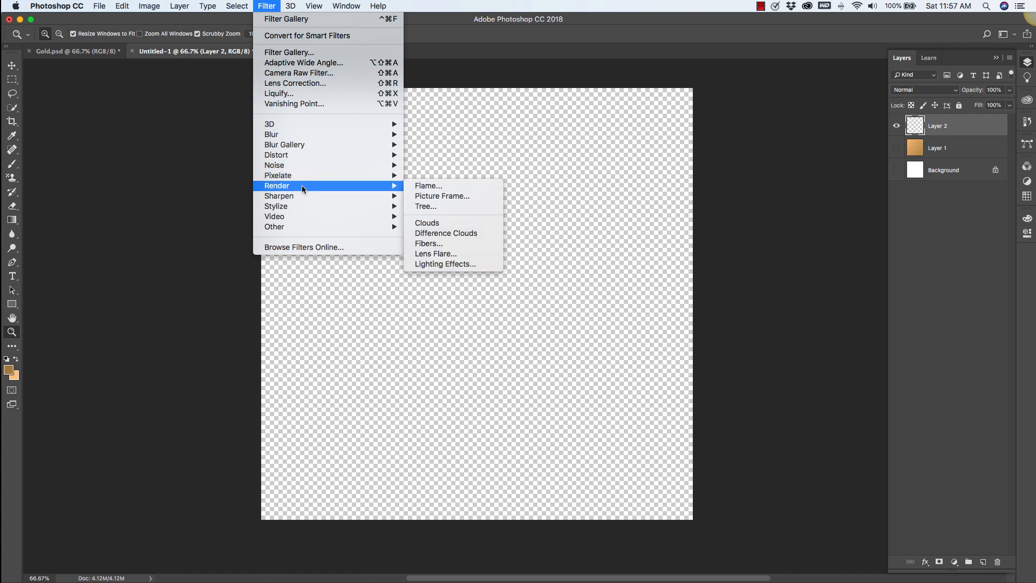
pyautogui.click(428, 224)
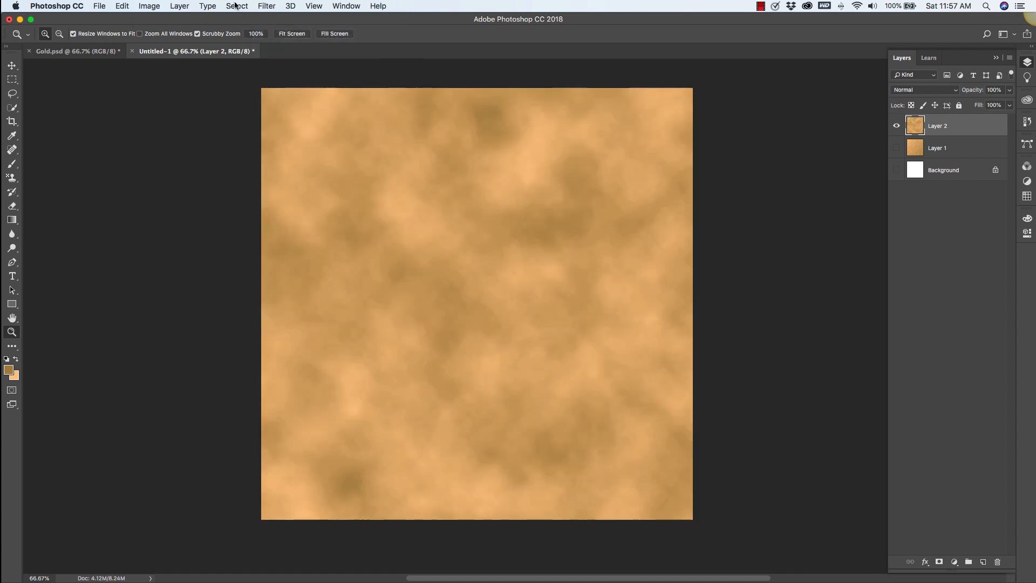
# Apply the Glass distortion filter from the Filter Gallery with Distortion 20, Smoothness 2 and Scaling 200%.
pyautogui.click(270, 9)
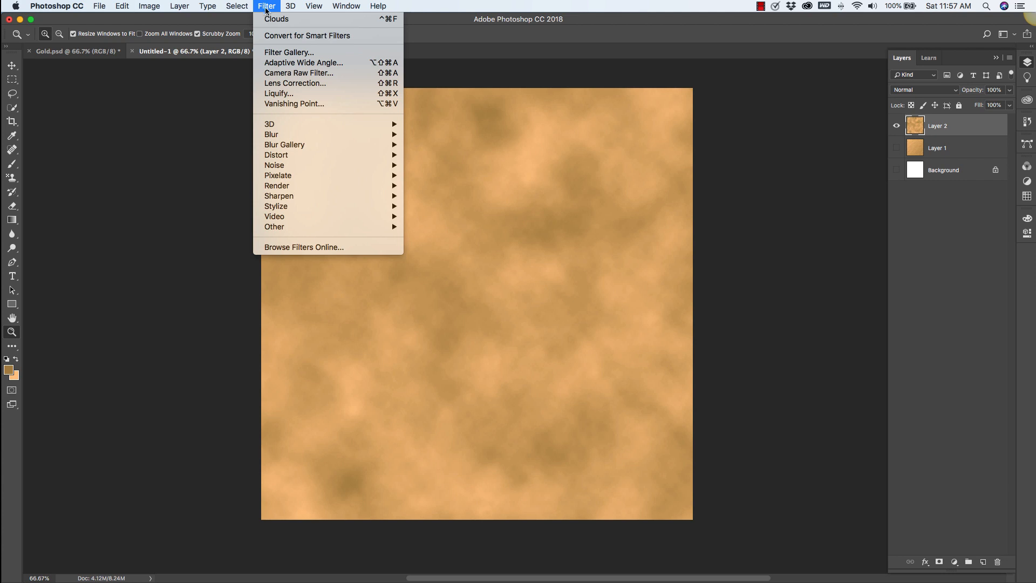
pyautogui.click(275, 54)
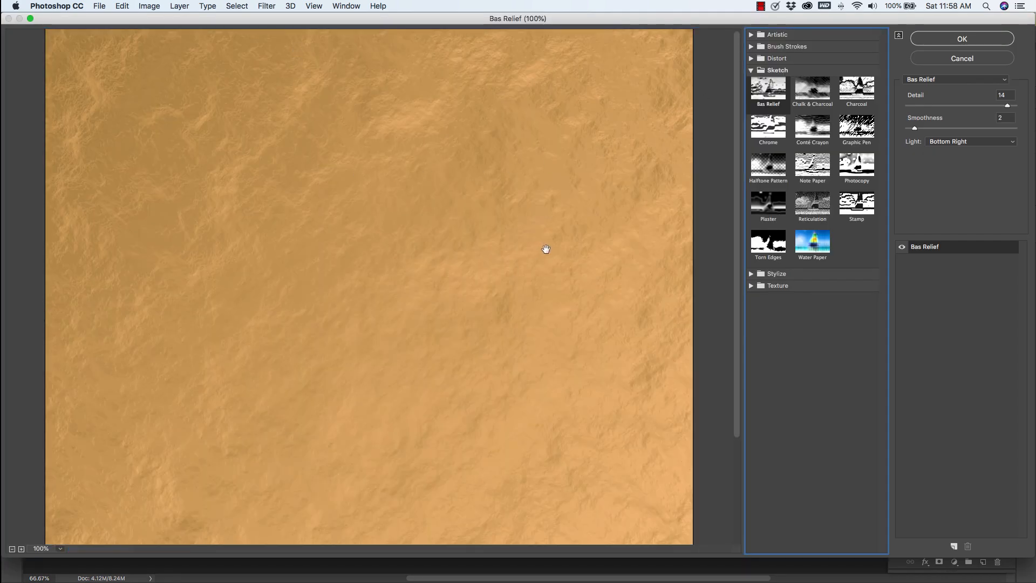
pyautogui.click(751, 70)
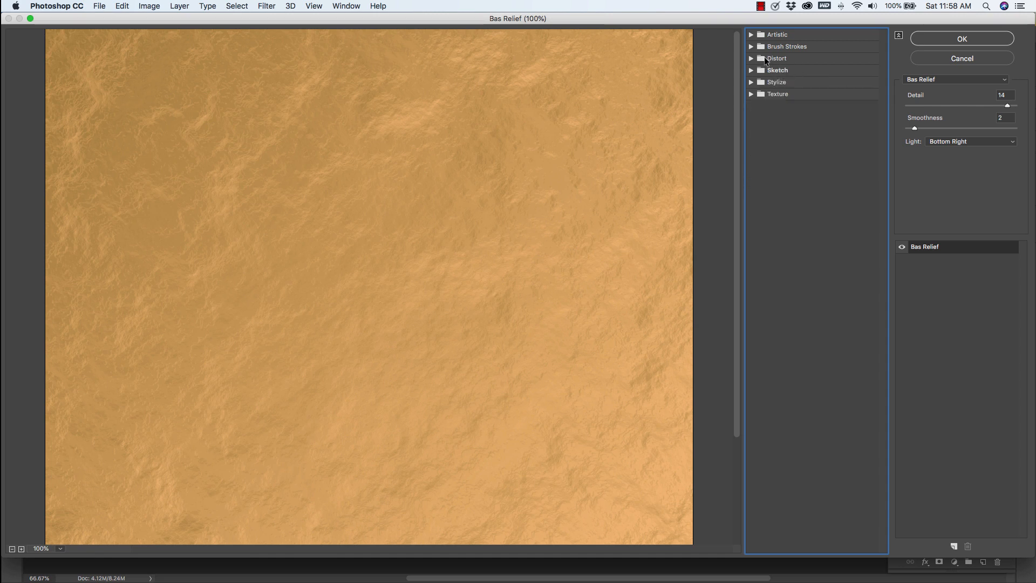
pyautogui.click(750, 57)
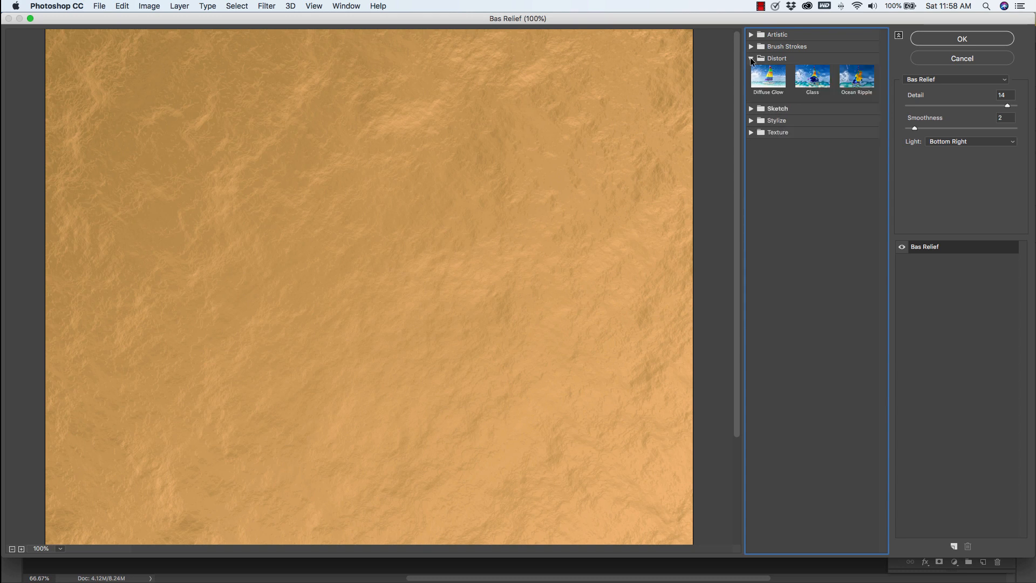
pyautogui.click(814, 79)
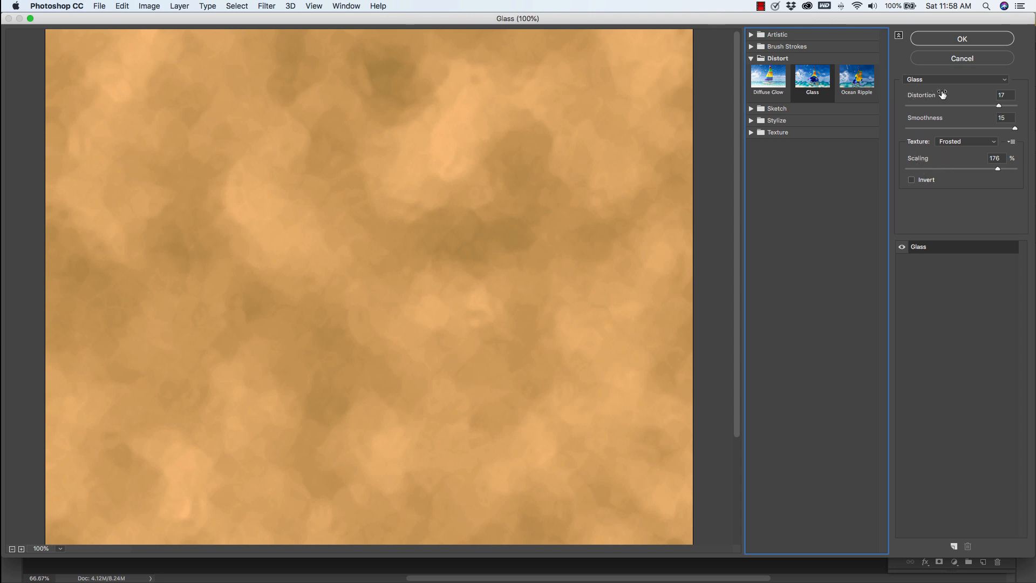
pyautogui.click(1003, 95)
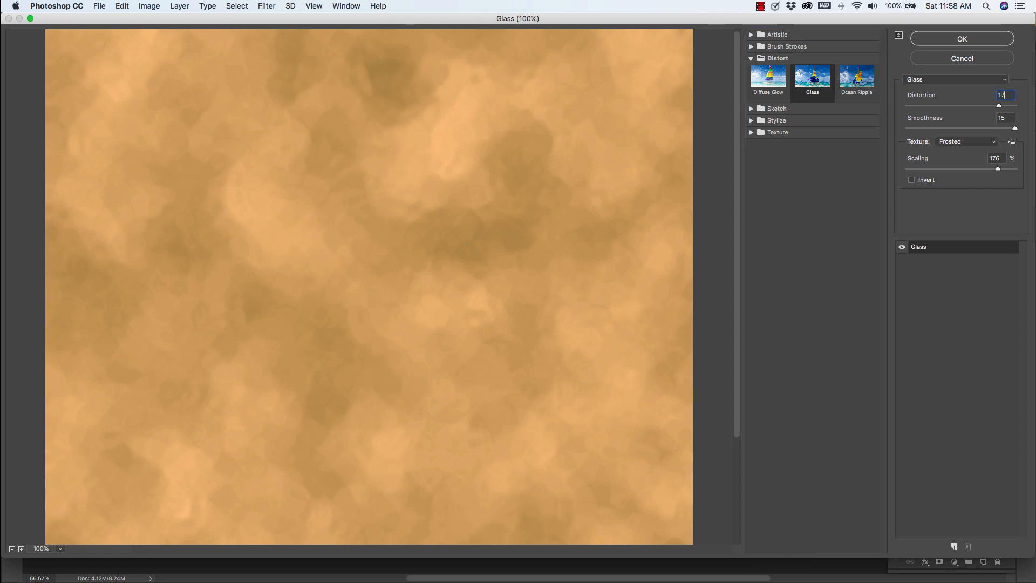
pyautogui.press('BackSpace')
pyautogui.write('20')
pyautogui.press('Tab')
pyautogui.moveTo(1015, 128); pyautogui.dragTo(918, 131)
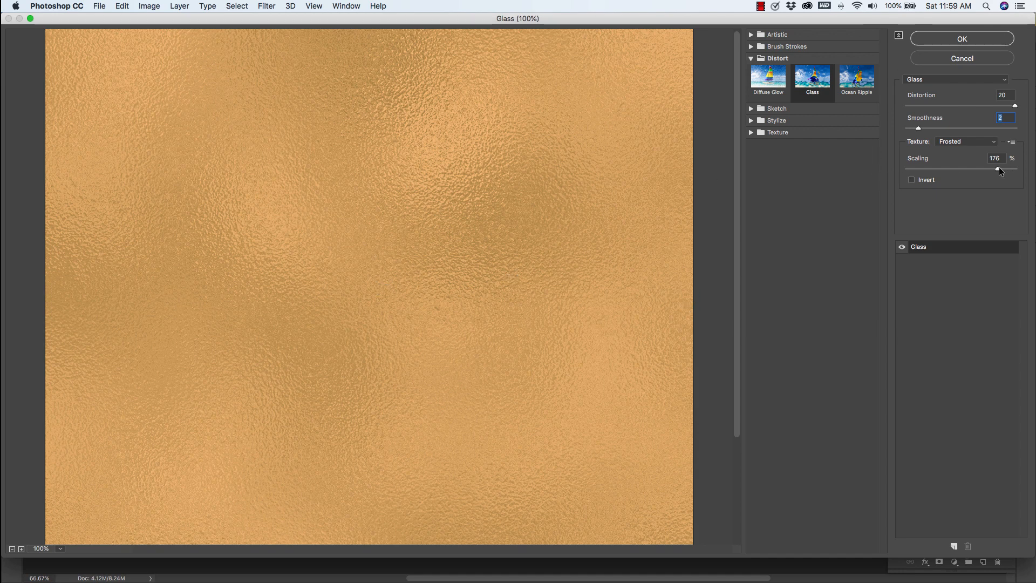
pyautogui.moveTo(997, 170); pyautogui.dragTo(1016, 169)
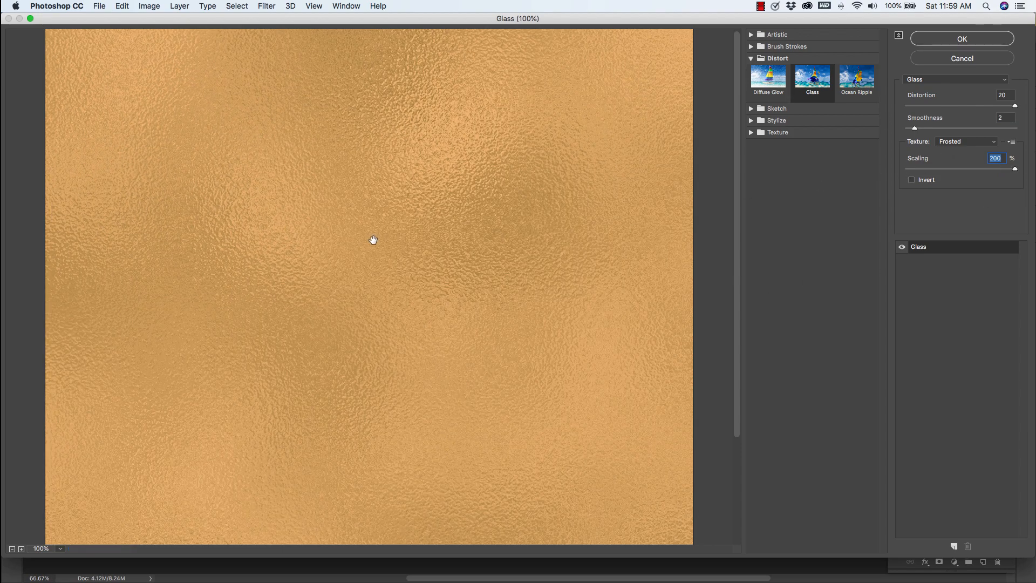
pyautogui.click(962, 39)
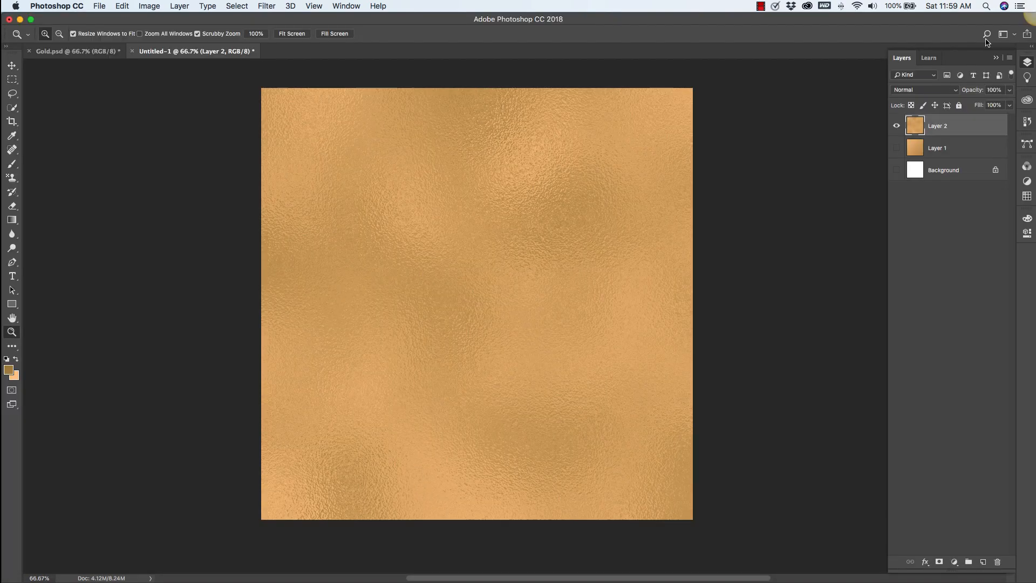
# Add a new layer above Layer 2 and hide Layer 2.
pyautogui.click(506, 254)
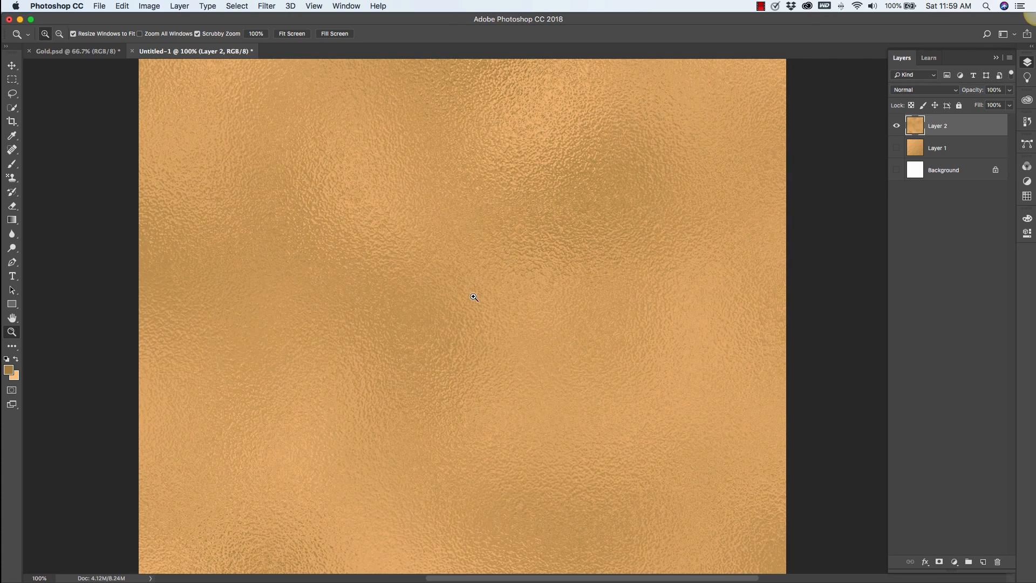
pyautogui.keyDown('alt'); pyautogui.click(437, 204); pyautogui.keyUp('alt')
pyautogui.moveTo(599, 441); pyautogui.dragTo(534, 351)
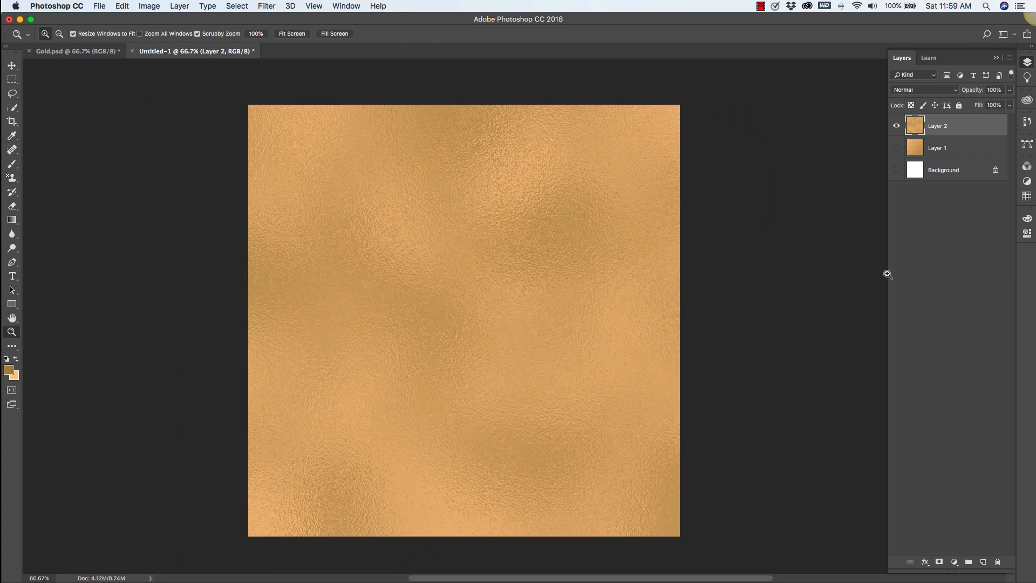
pyautogui.click(982, 563)
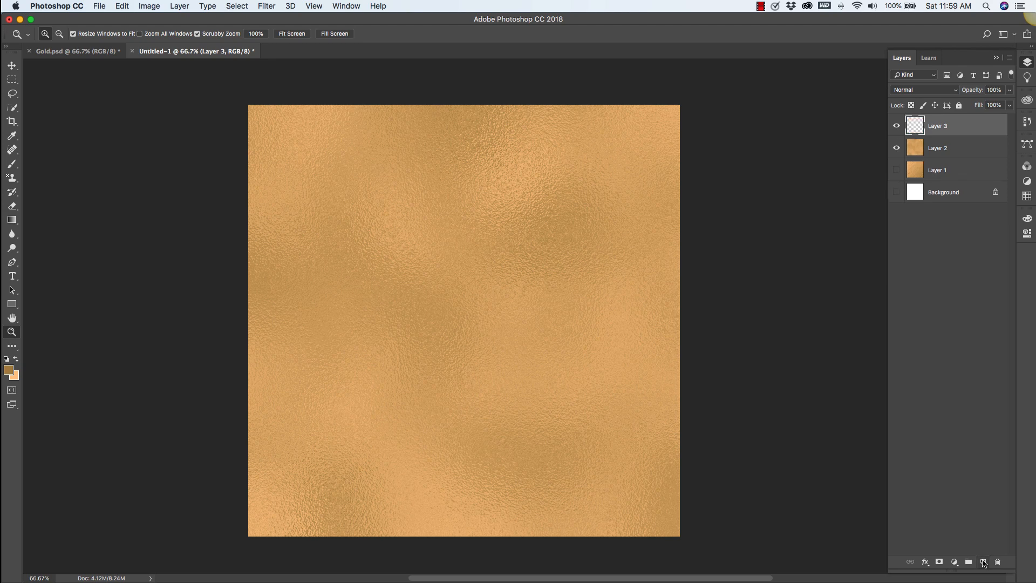
pyautogui.click(897, 148)
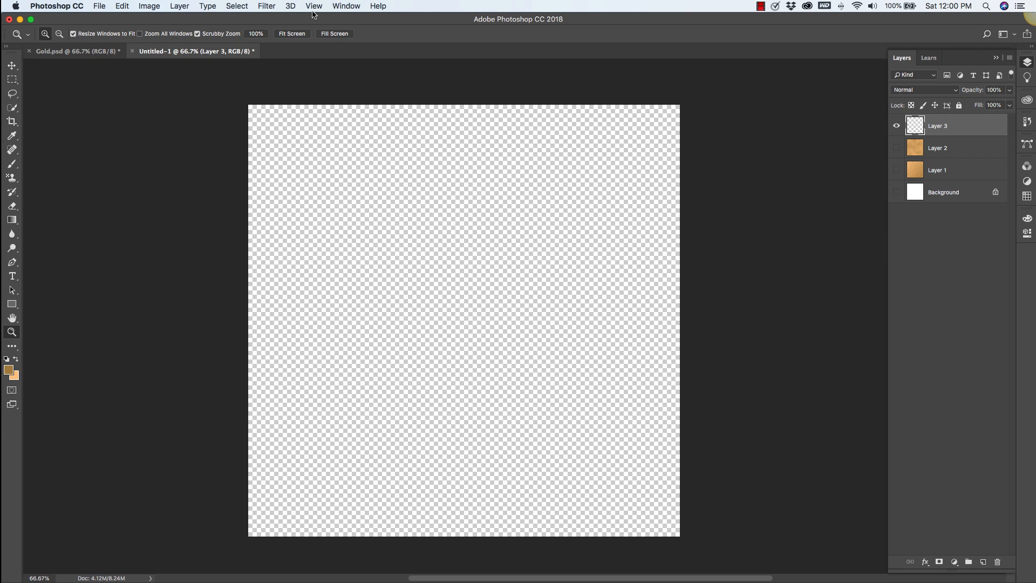
# Render Clouds on the new Layer 3.
pyautogui.click(269, 8)
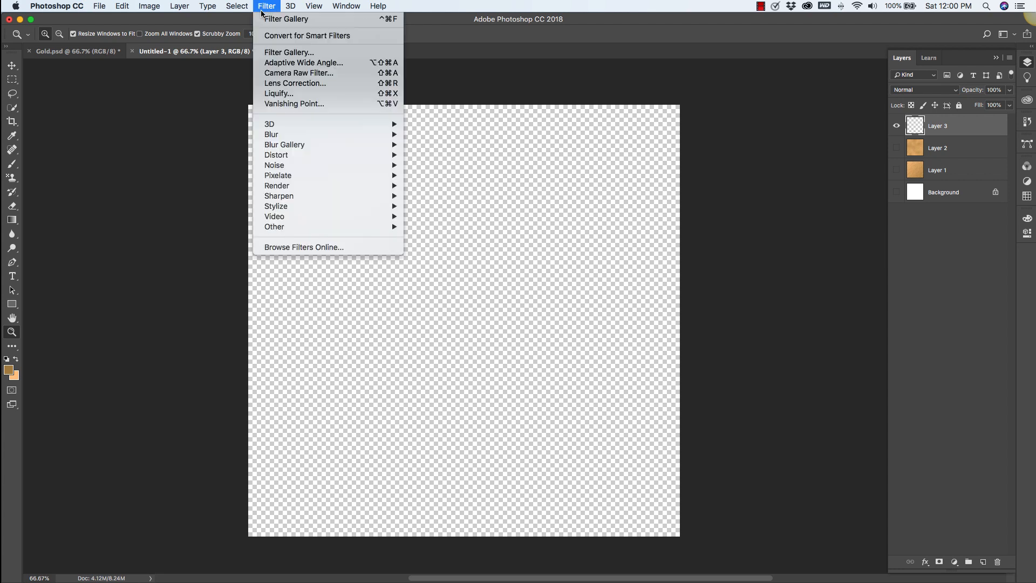
pyautogui.moveTo(278, 187)
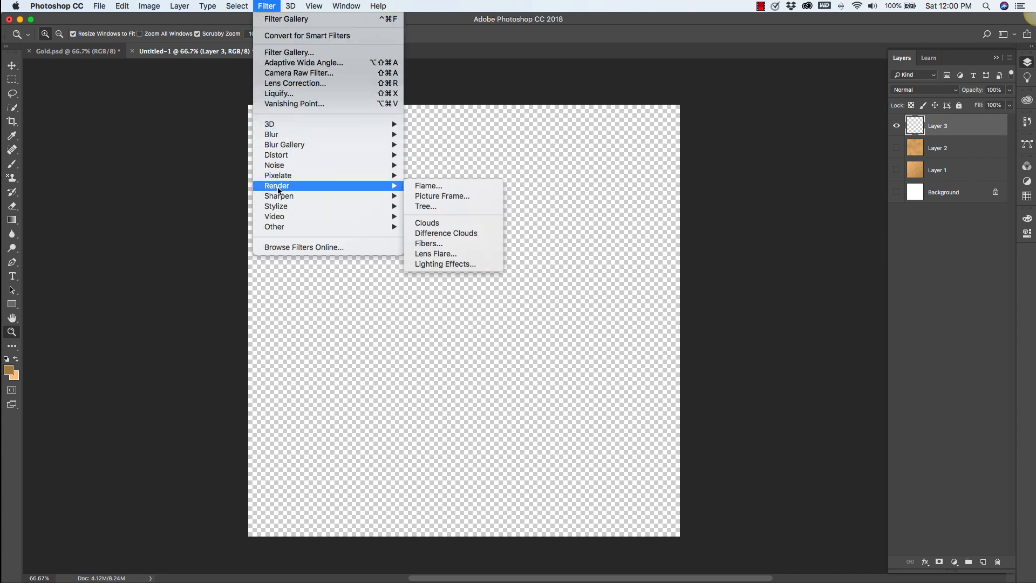
pyautogui.click(441, 224)
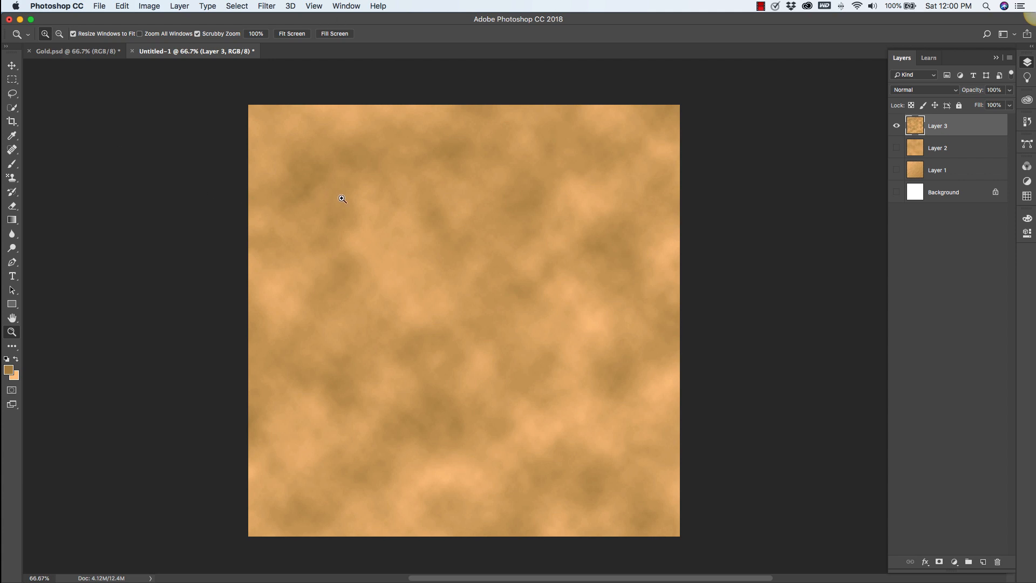
# Apply Add Noise to Layer 3 with Amount 20%, Gaussian distribution and Monochromatic enabled.
pyautogui.click(266, 6)
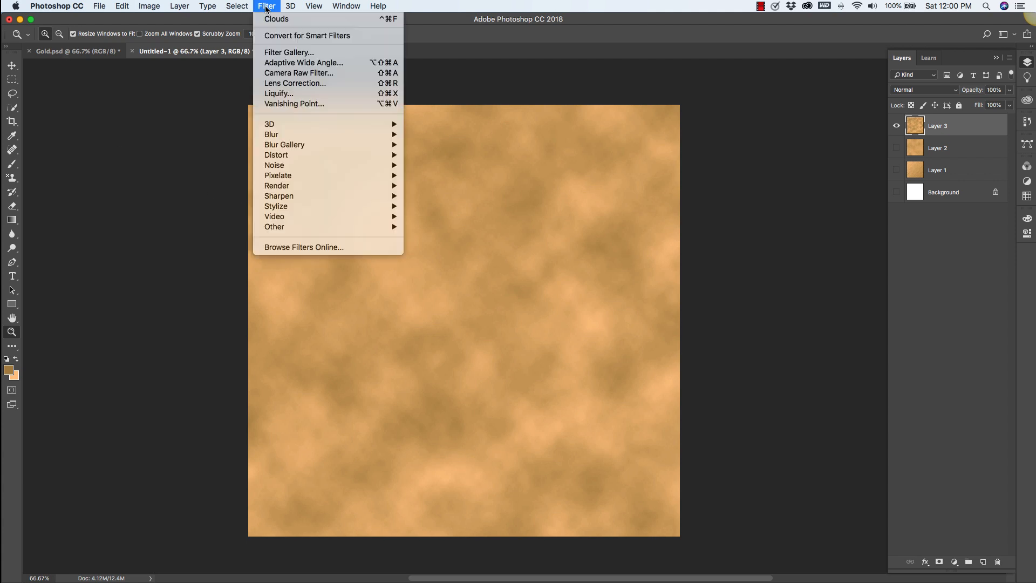
pyautogui.moveTo(264, 165)
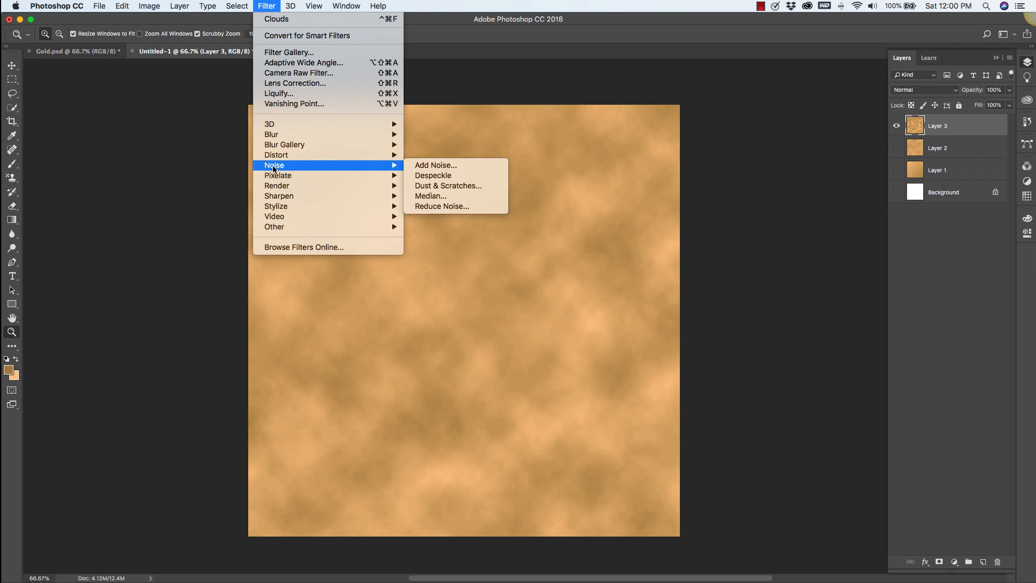
pyautogui.click(445, 166)
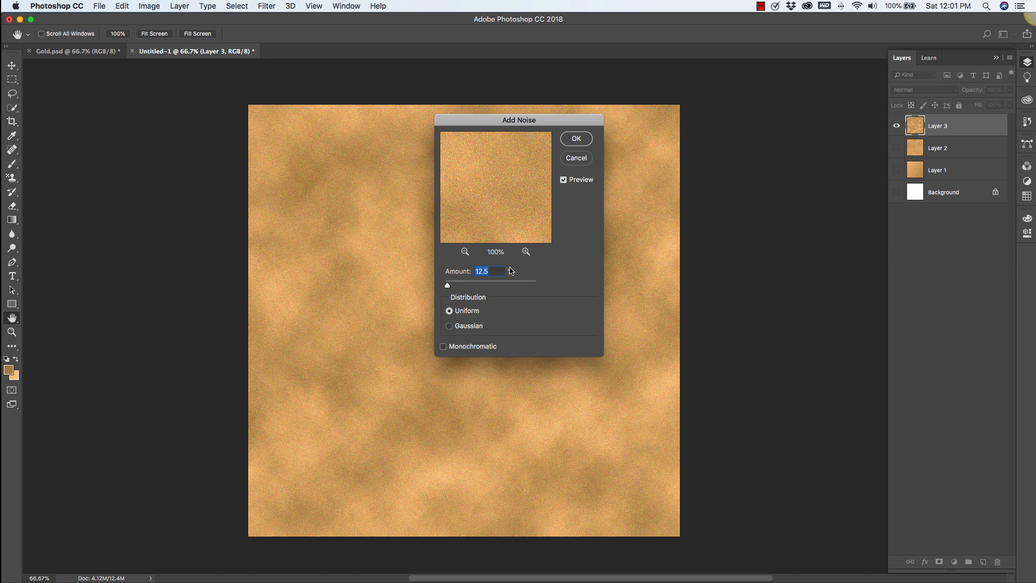
pyautogui.write('20')
pyautogui.click(461, 327)
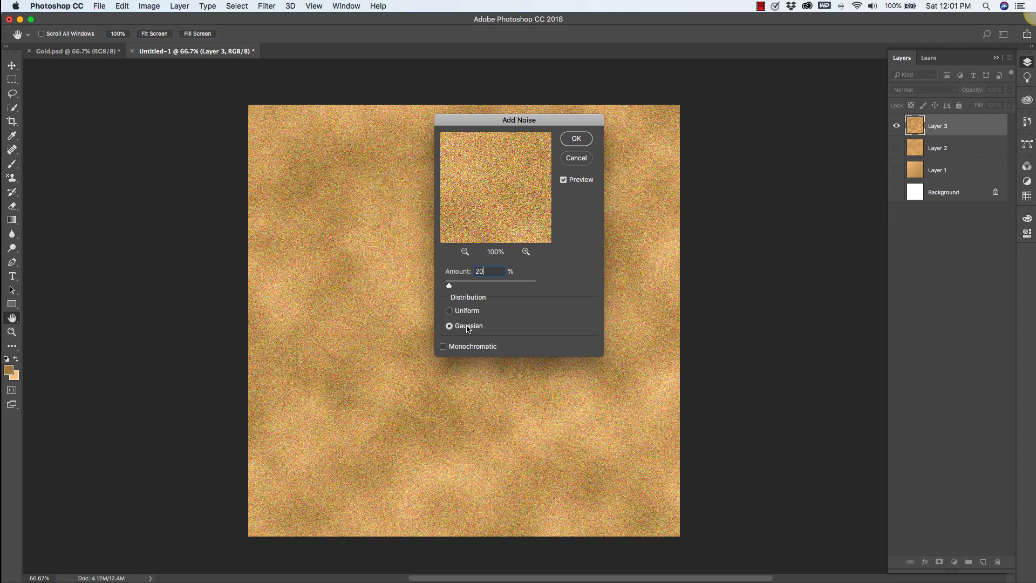
pyautogui.click(444, 347)
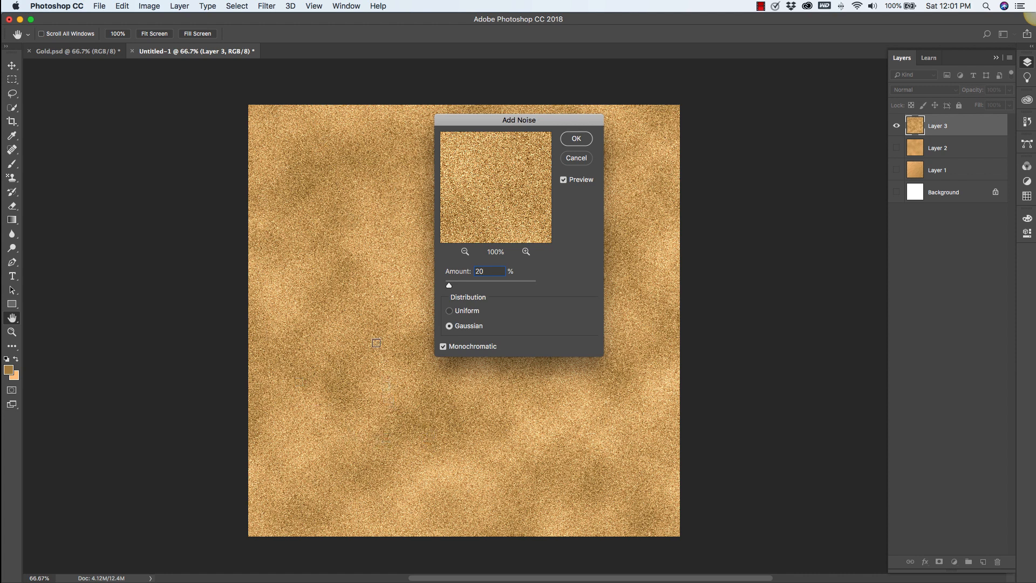
pyautogui.click(576, 139)
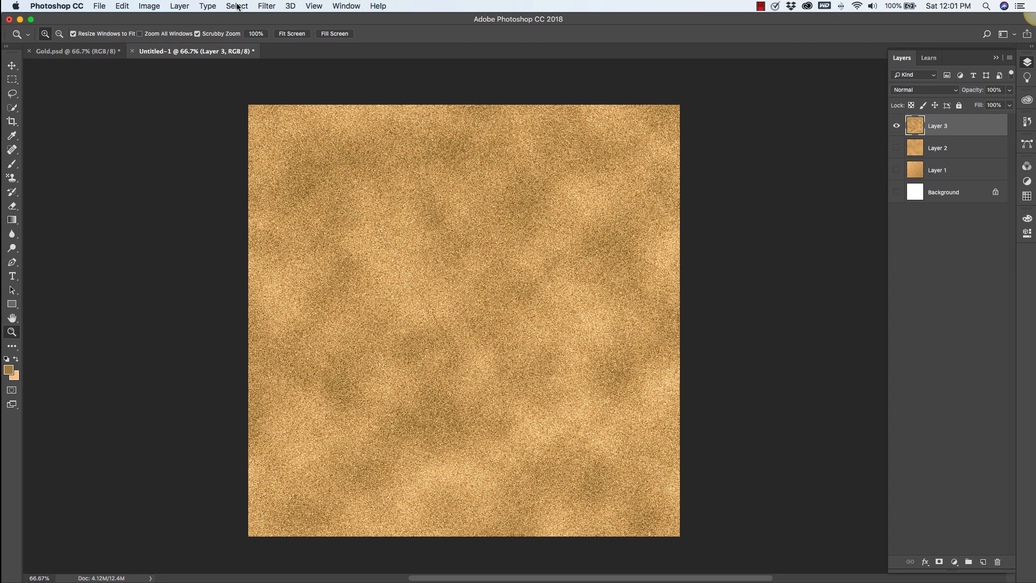
# Apply the Glass filter from the Filter Gallery with Distortion 17, Smoothness 15 and Scaling 176%.
pyautogui.click(268, 7)
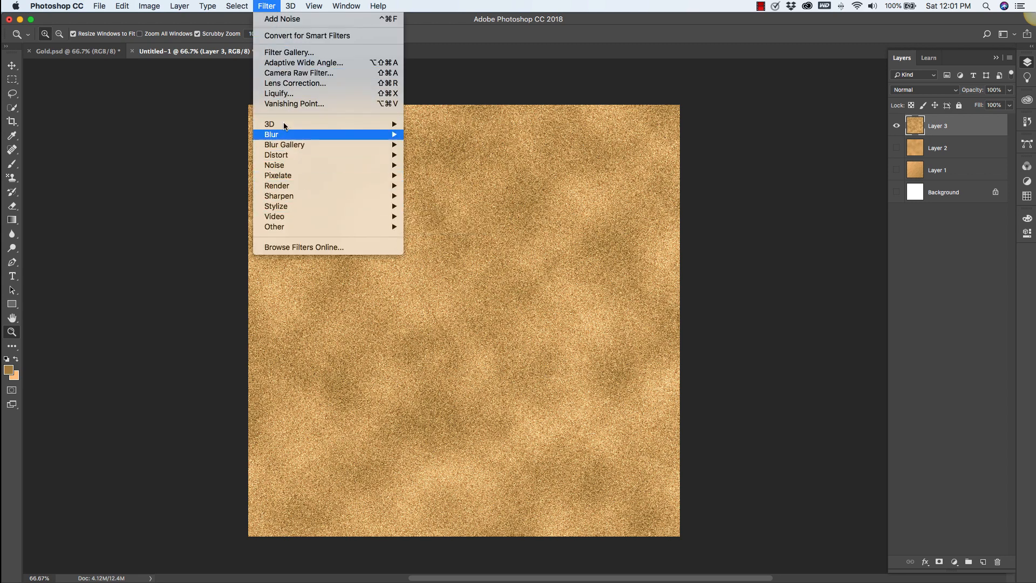
pyautogui.click(284, 54)
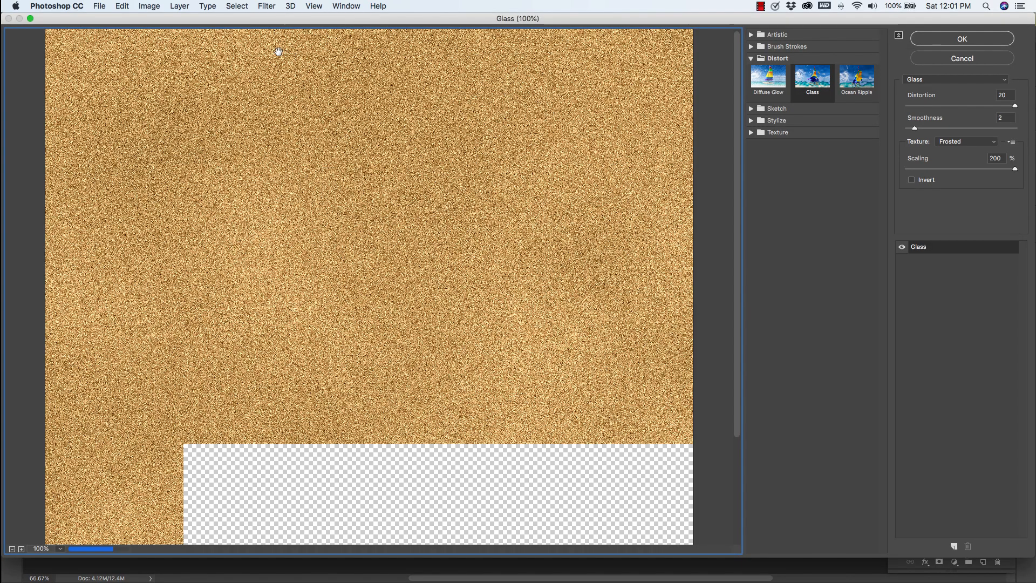
pyautogui.click(815, 79)
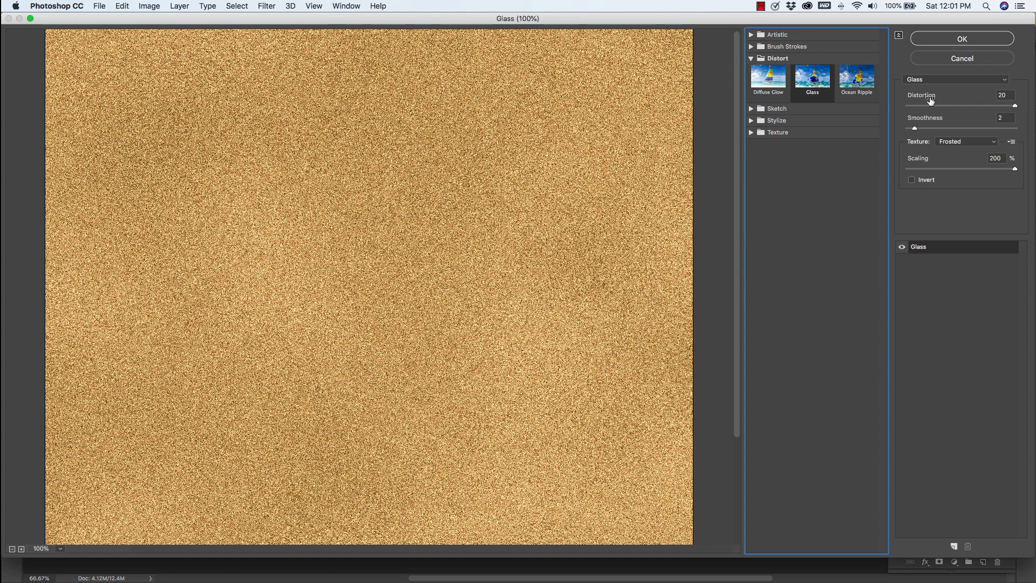
pyautogui.click(1008, 96)
pyautogui.write('17')
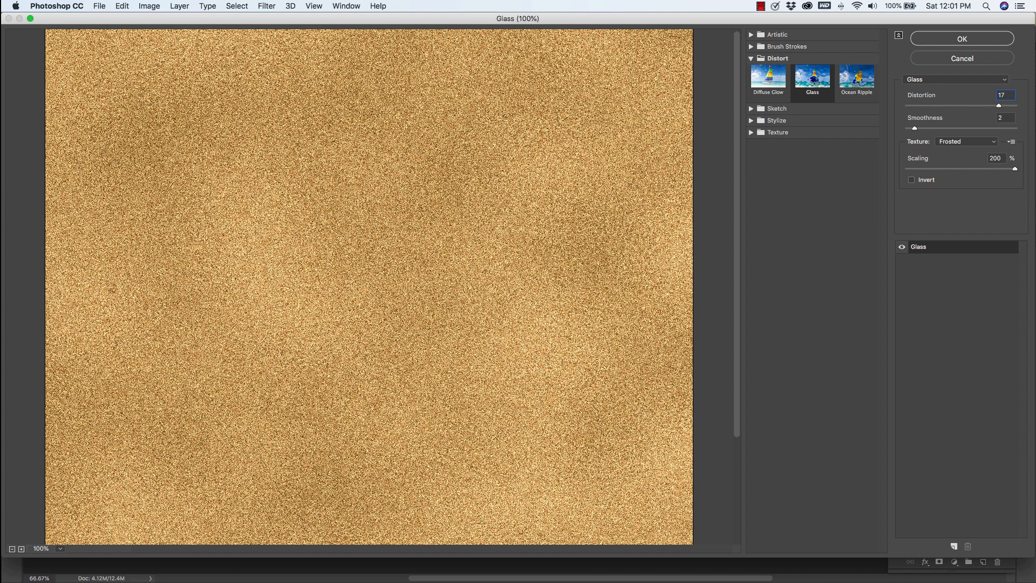
pyautogui.click(1008, 119)
pyautogui.write('15')
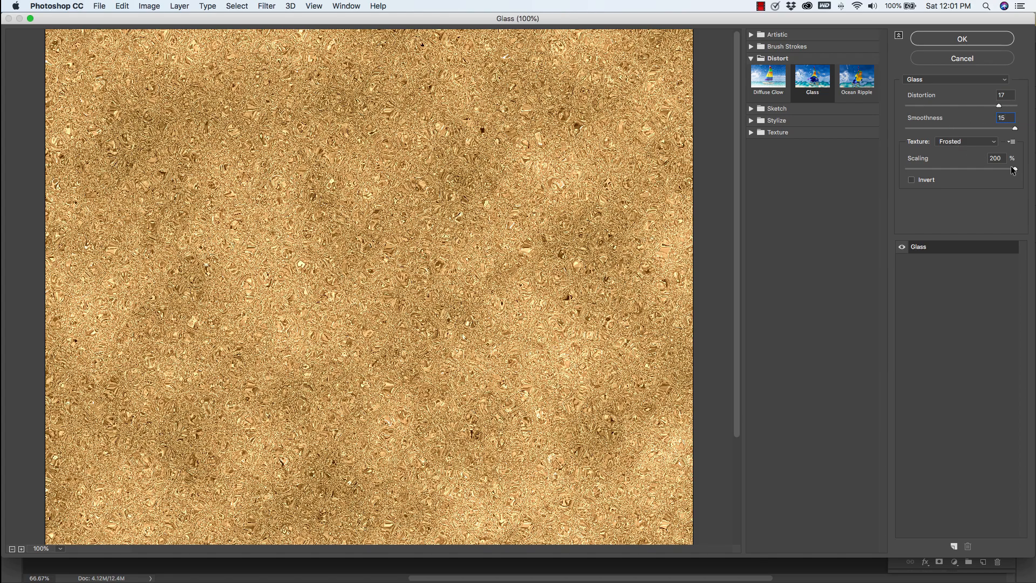
pyautogui.moveTo(1015, 170); pyautogui.dragTo(998, 173)
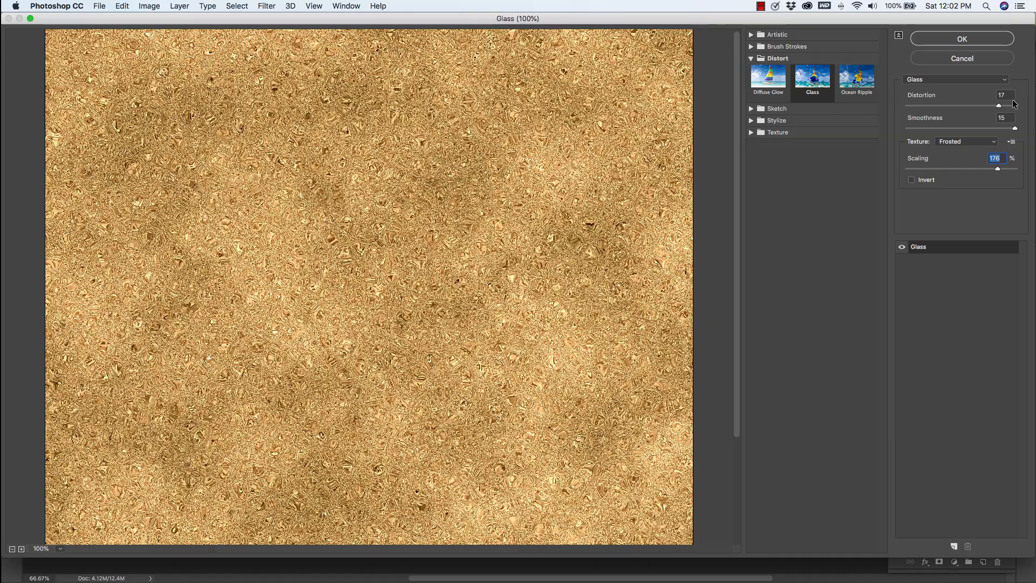
pyautogui.click(953, 41)
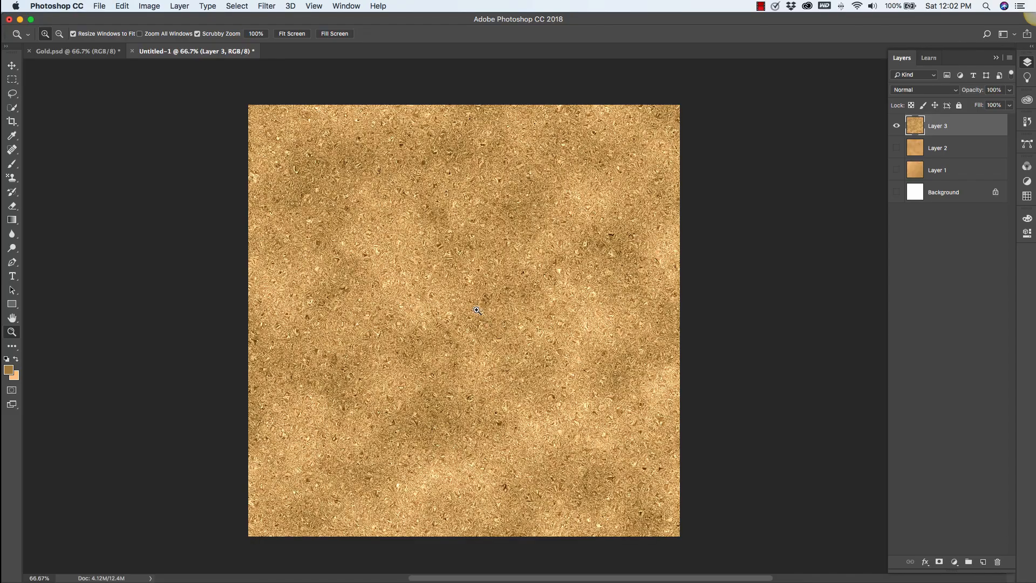
# Add a Hue/Saturation adjustment layer and set Saturation to -36 and Hue to -16 for a rose gold tint.
pyautogui.click(484, 246)
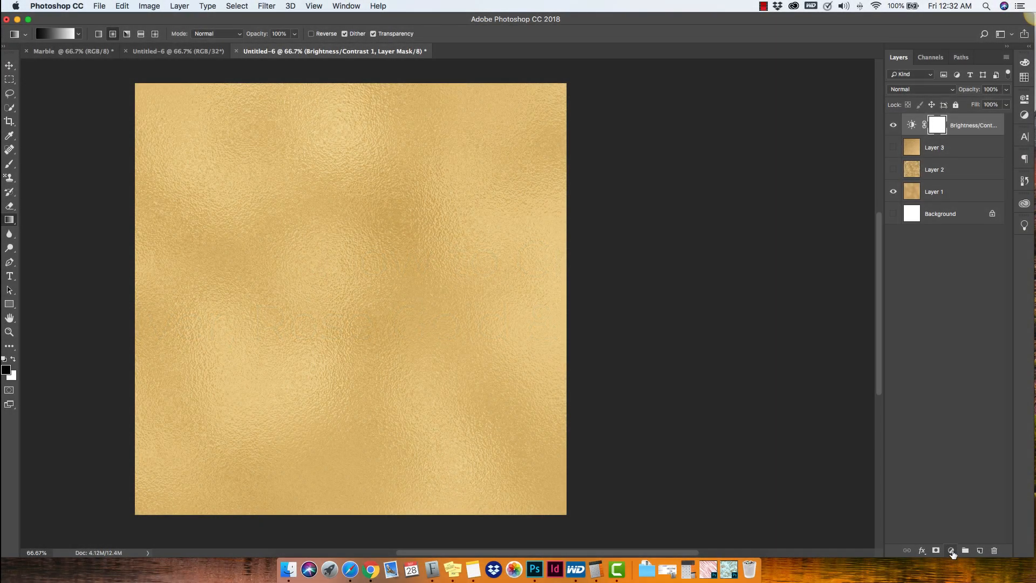
pyautogui.click(951, 552)
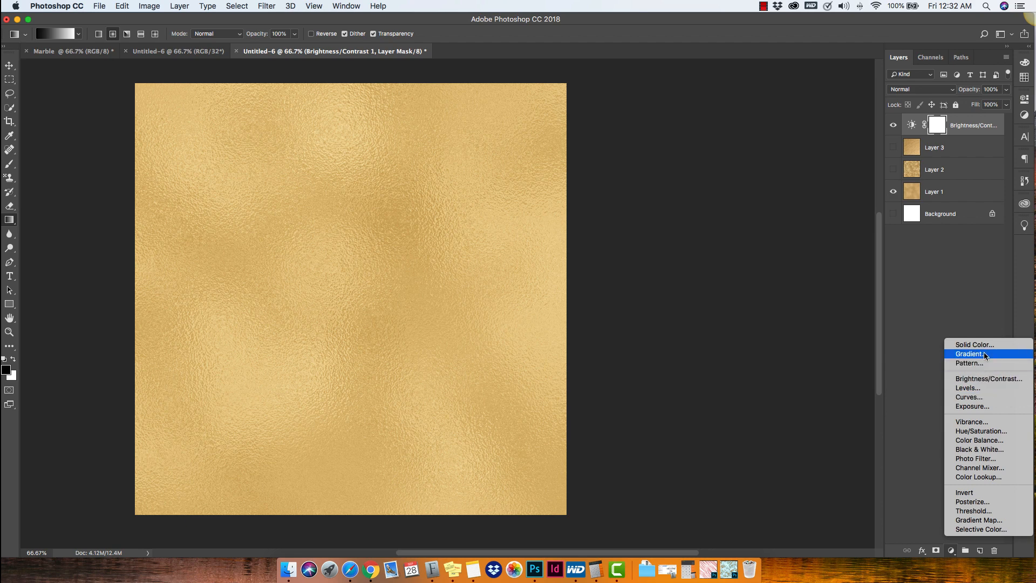
pyautogui.click(980, 431)
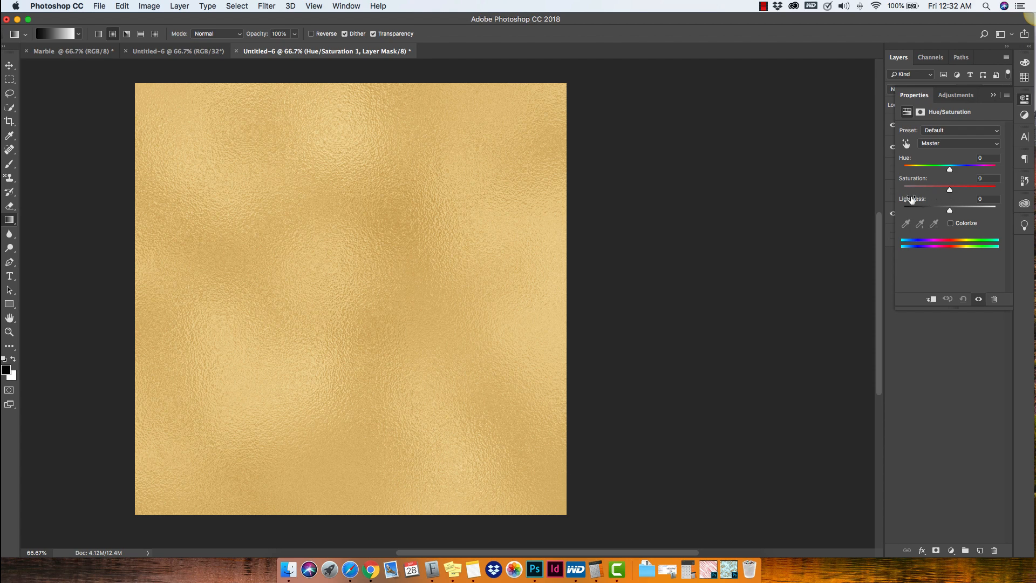
pyautogui.moveTo(950, 189); pyautogui.dragTo(893, 192)
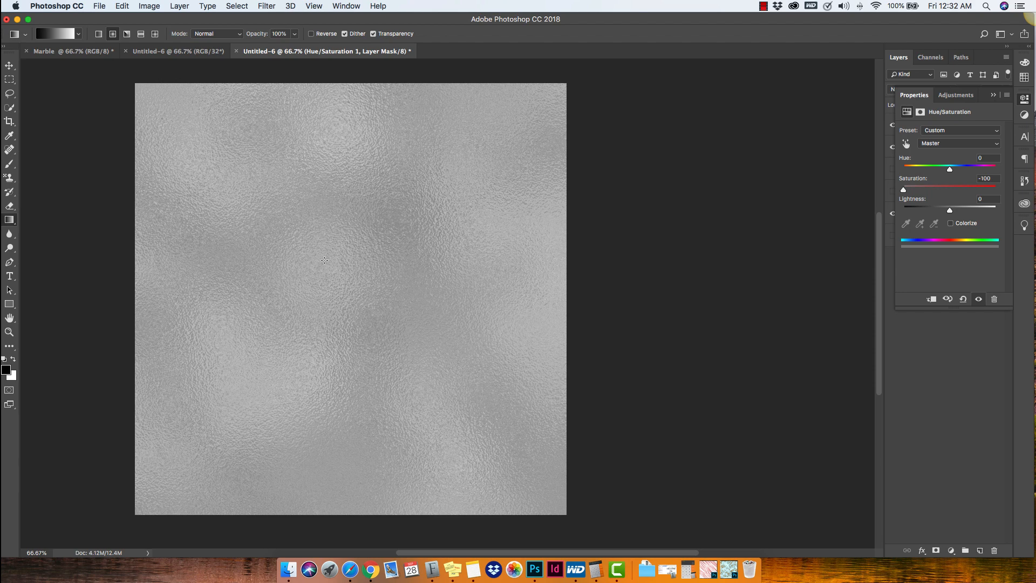
pyautogui.moveTo(937, 188)
pyautogui.mouseDown()
pyautogui.moveTo(927, 190)
pyautogui.moveTo(948, 190)
pyautogui.moveTo(934, 194)
pyautogui.mouseUp()
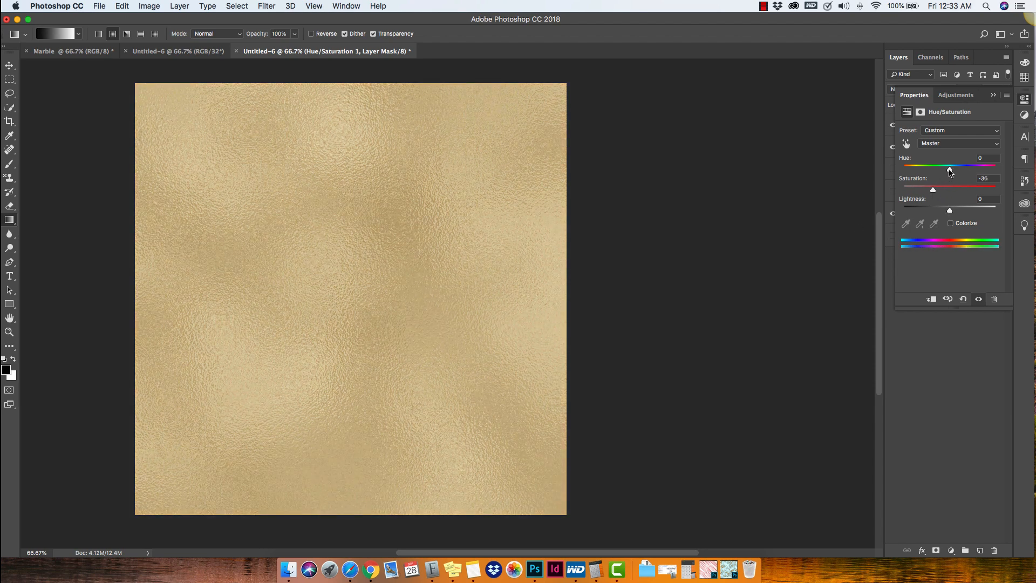
pyautogui.moveTo(949, 171); pyautogui.dragTo(942, 171)
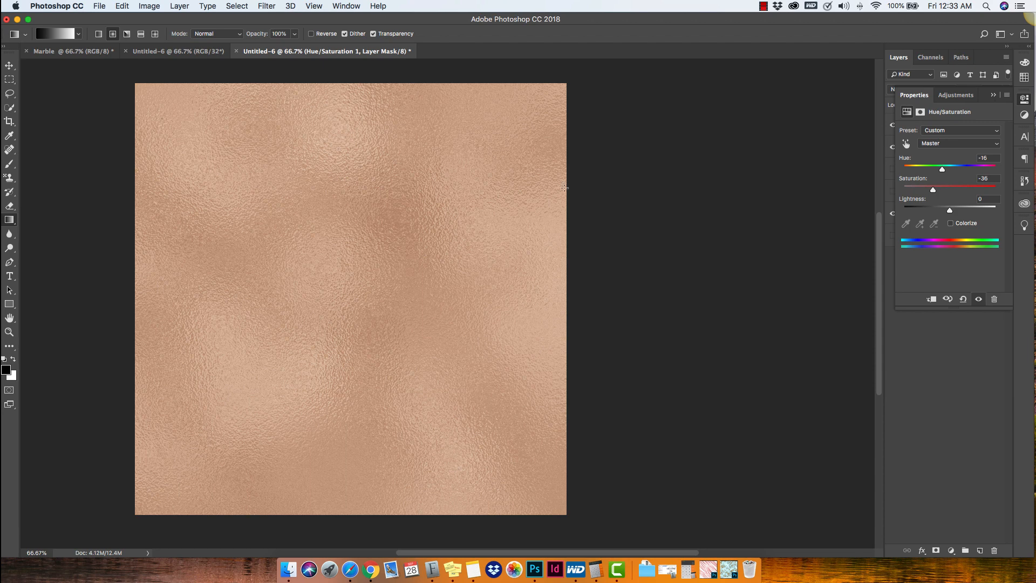
# Shift the Hue/Saturation hue setting to turn the foil texture teal green.
pyautogui.moveTo(943, 173); pyautogui.dragTo(902, 173)
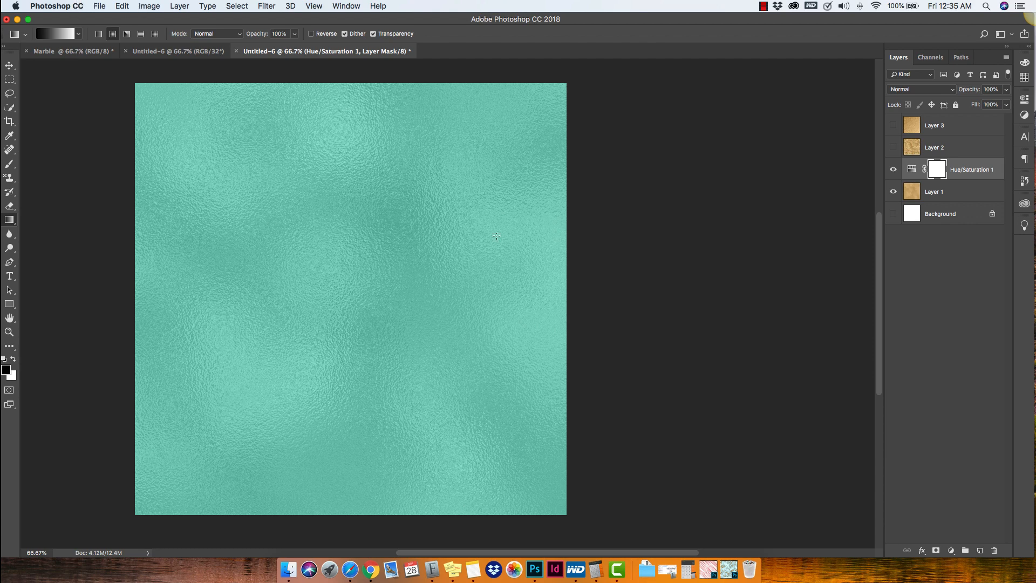
# Export the image with Save for Web as JPEG High to the Desktop as Untitled-6.jpg, replacing the existing file.
pyautogui.click(99, 6)
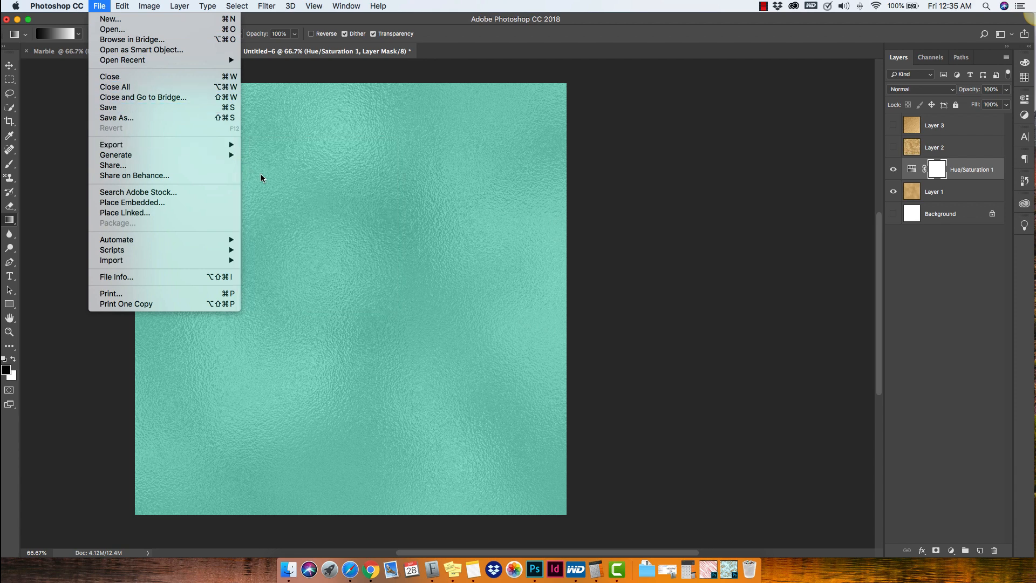
pyautogui.moveTo(229, 144)
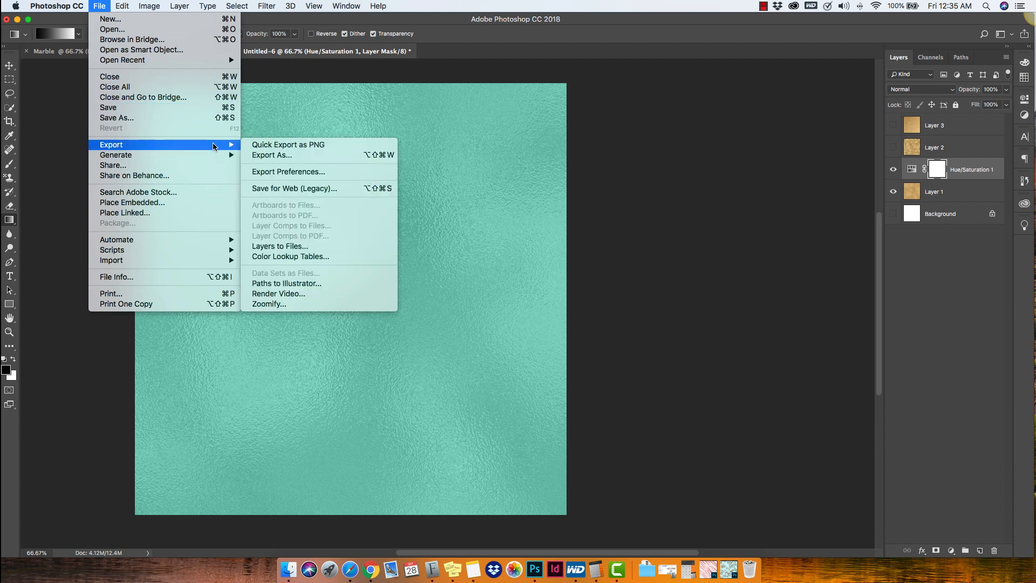
pyautogui.click(293, 188)
pyautogui.click(726, 52)
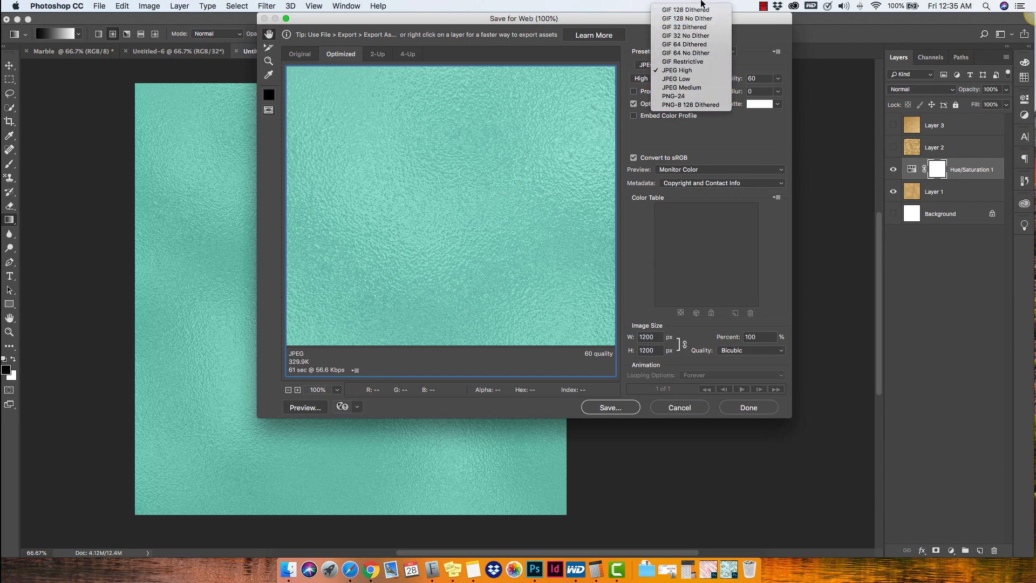
pyautogui.click(685, 72)
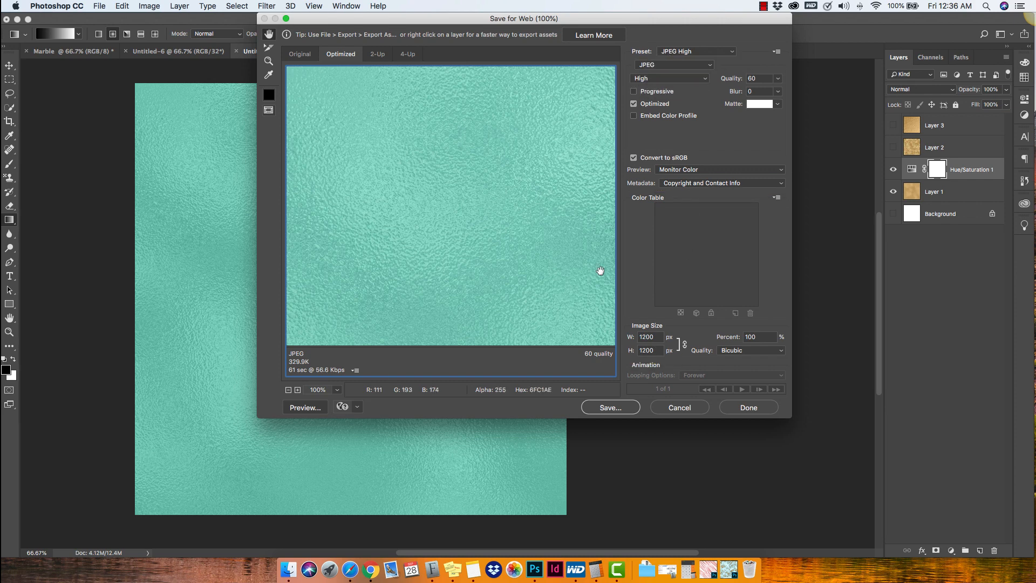
pyautogui.click(618, 411)
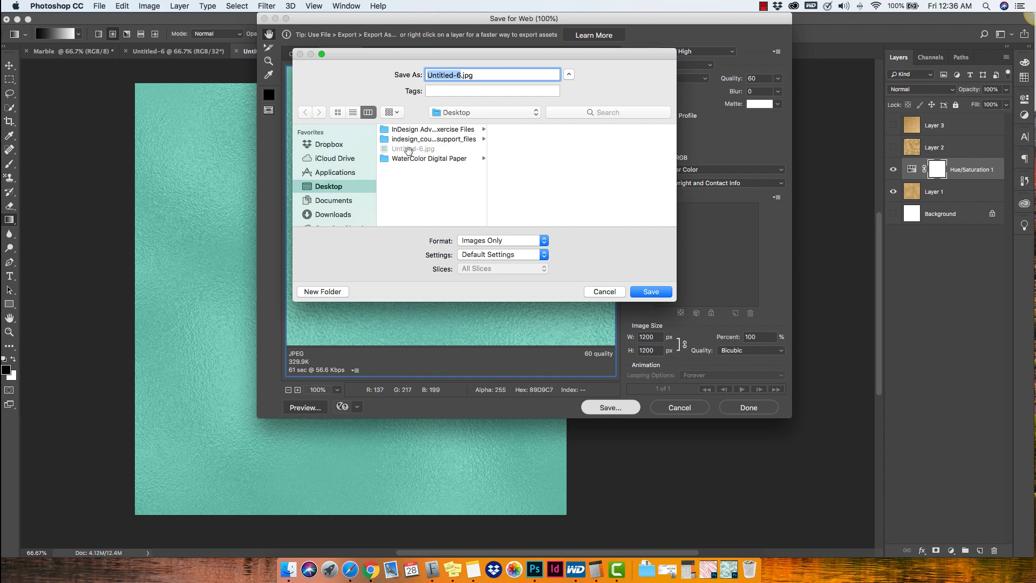
pyautogui.click(659, 293)
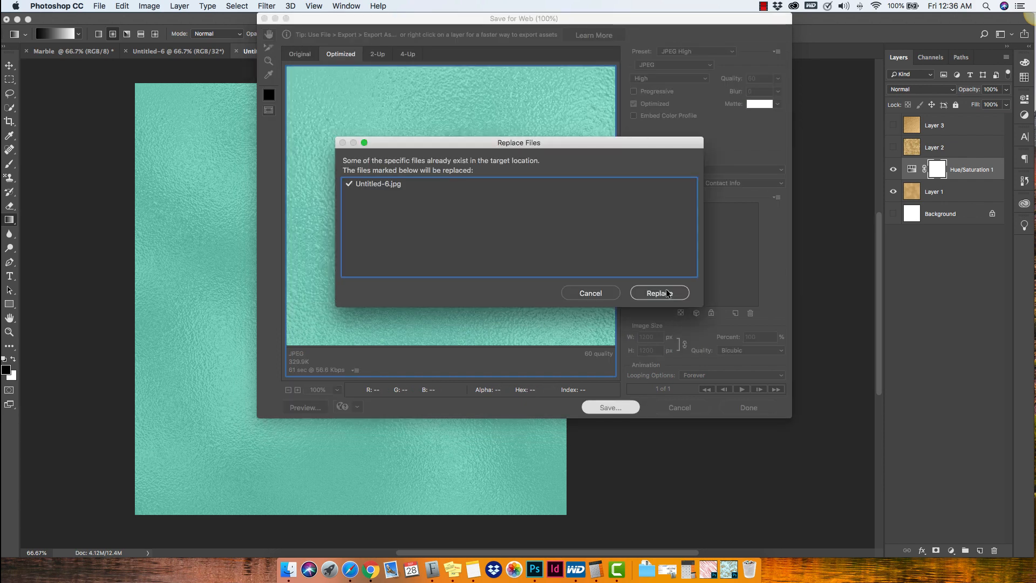
pyautogui.click(665, 293)
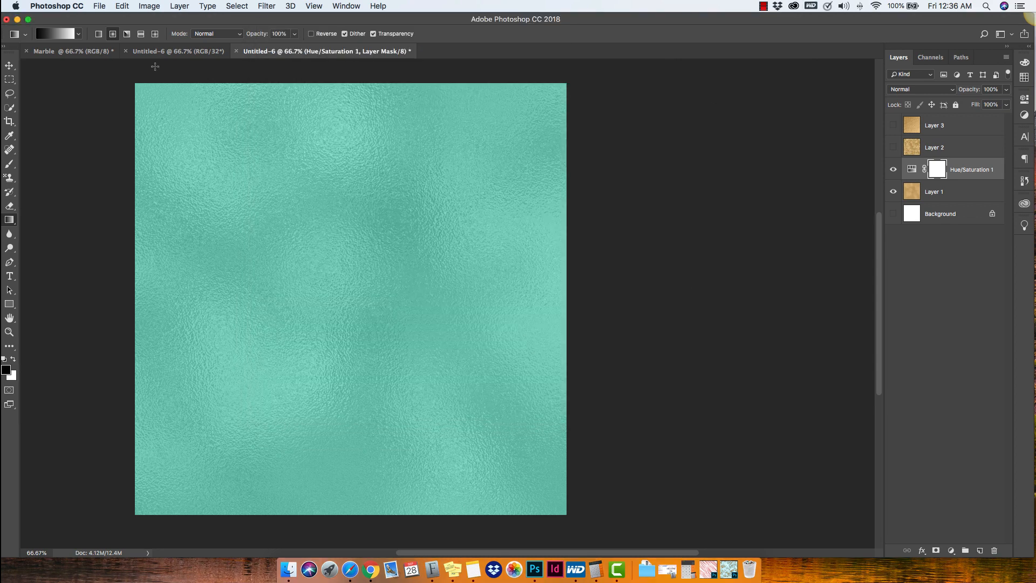
# Minimize Photoshop and open the exported Untitled-6.jpg from the Desktop in Preview to check it.
pyautogui.click(18, 20)
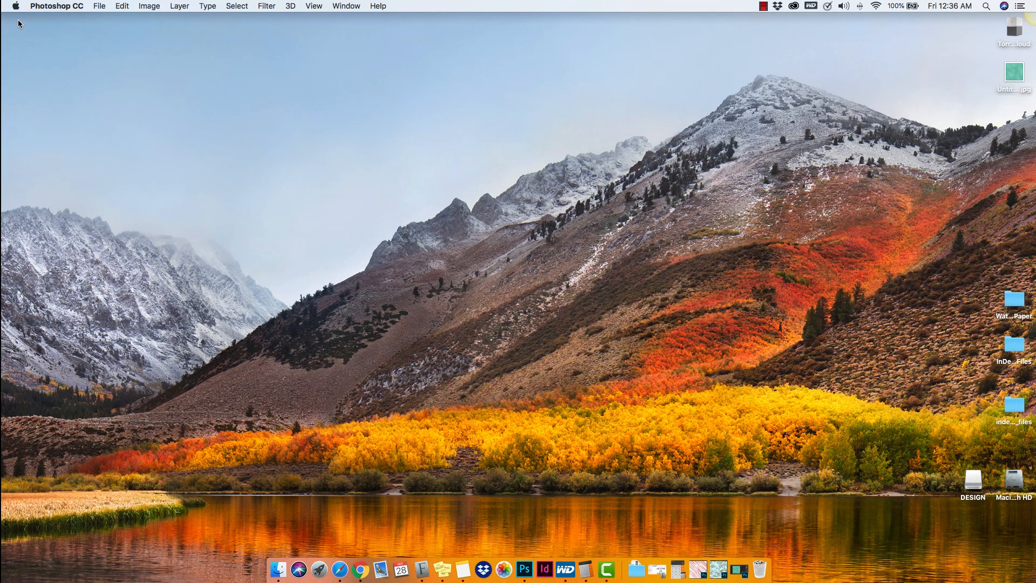
pyautogui.doubleClick(1011, 74)
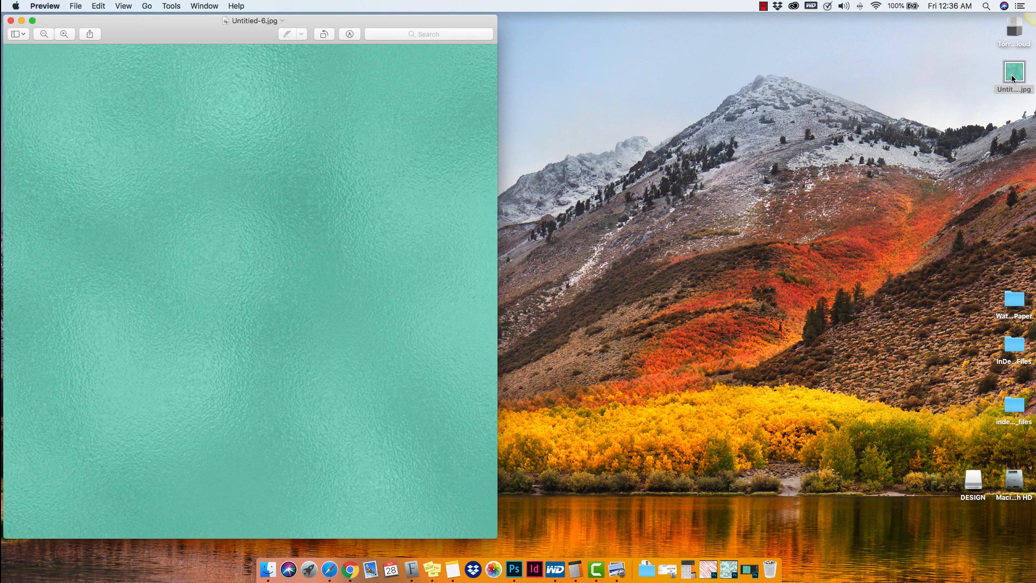
pyautogui.moveTo(198, 39); pyautogui.dragTo(390, 41)
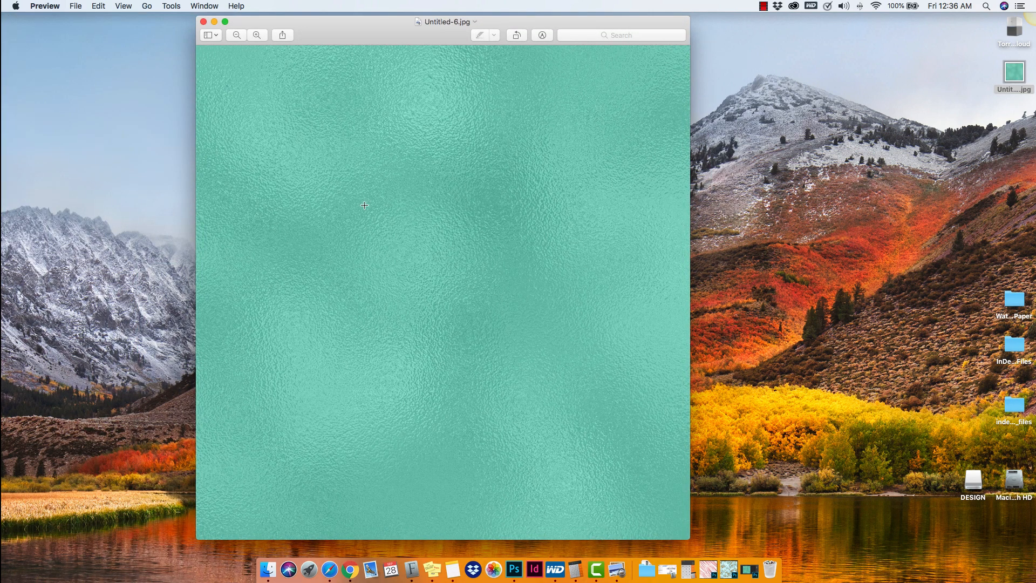